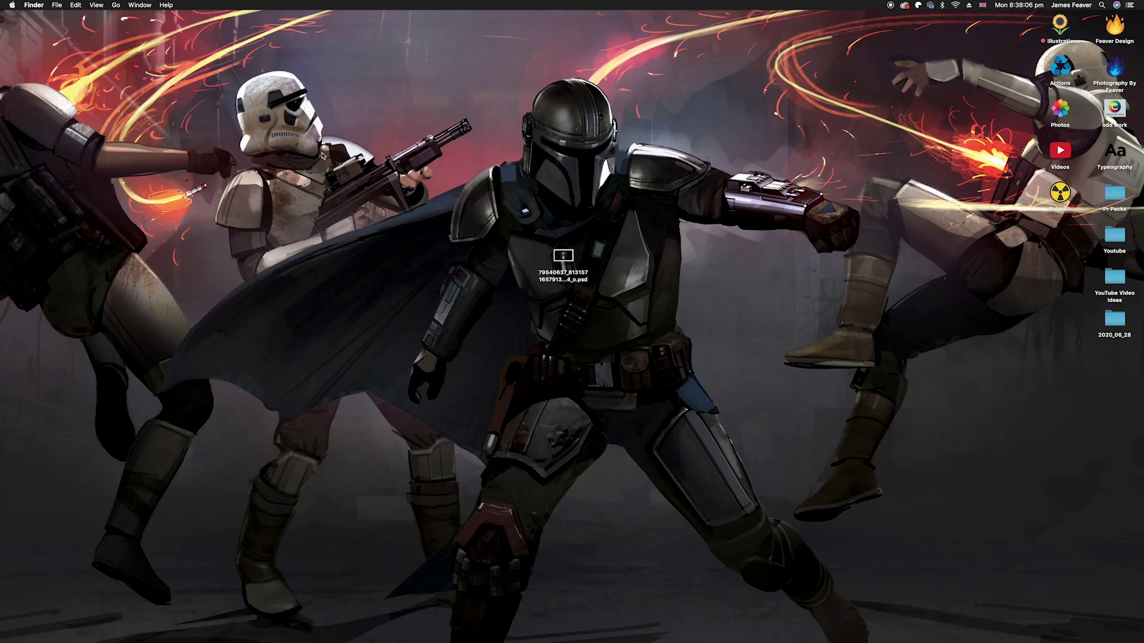
Open the portrait PSD file from the desktop and fit the whole image to the window
double_click(564, 257)
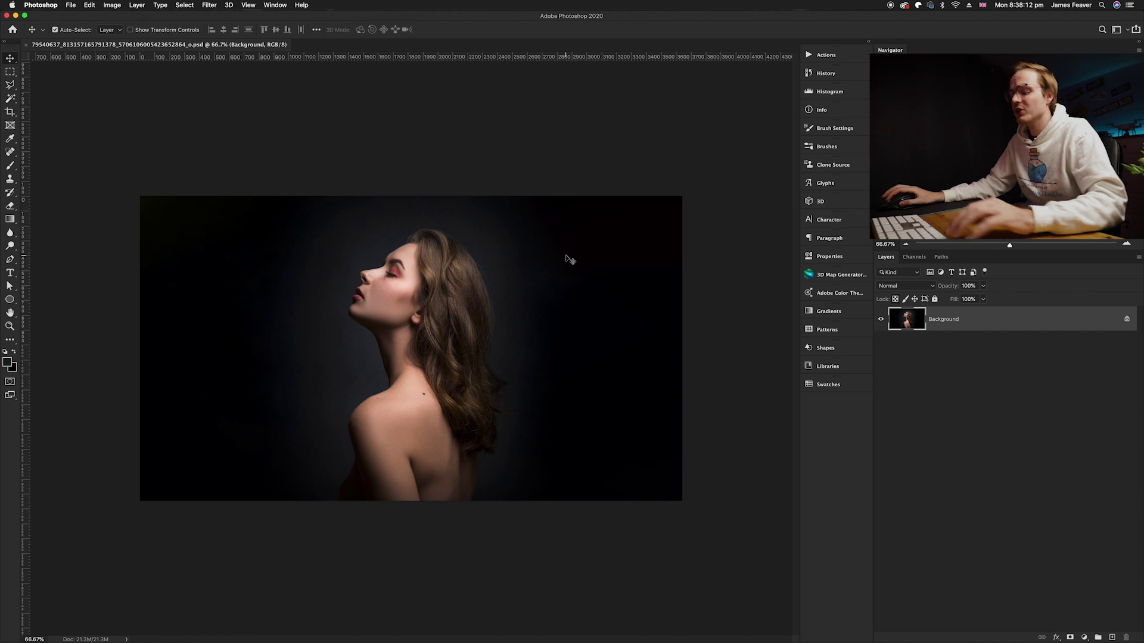
key(super+0)
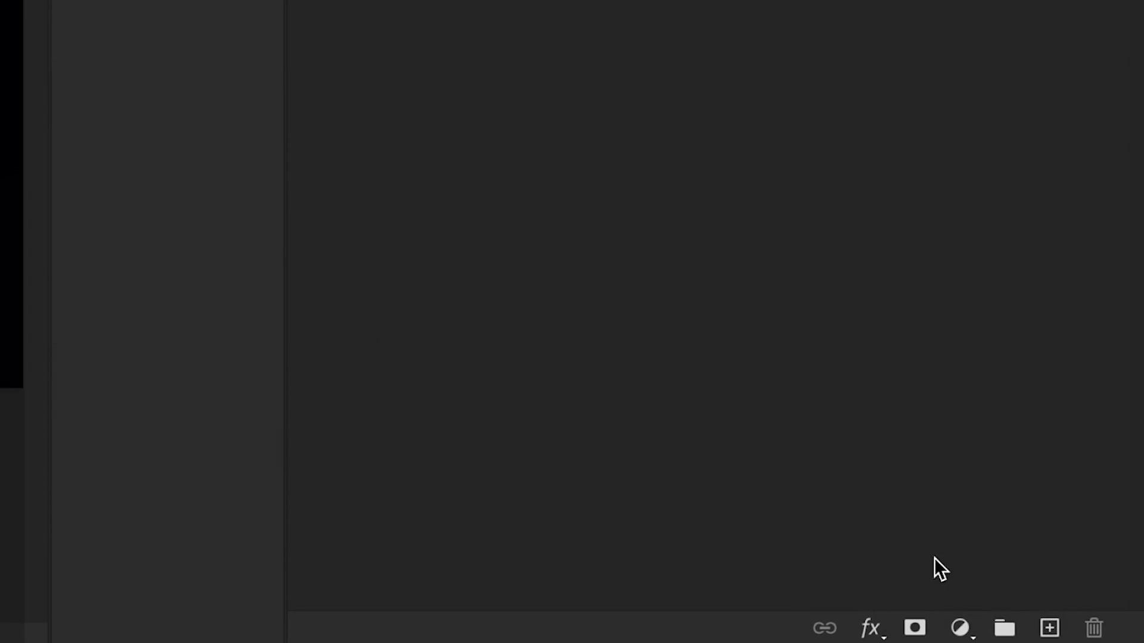
Add a Gradient Map adjustment layer above the Background and apply the Black, White preset to it
click(959, 629)
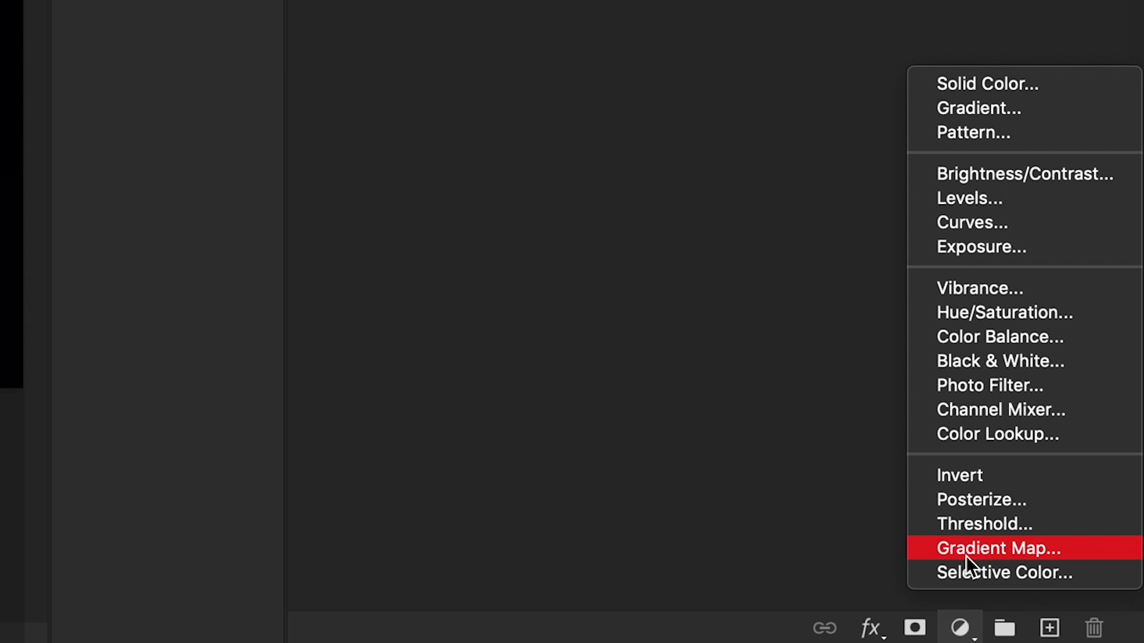
click(998, 549)
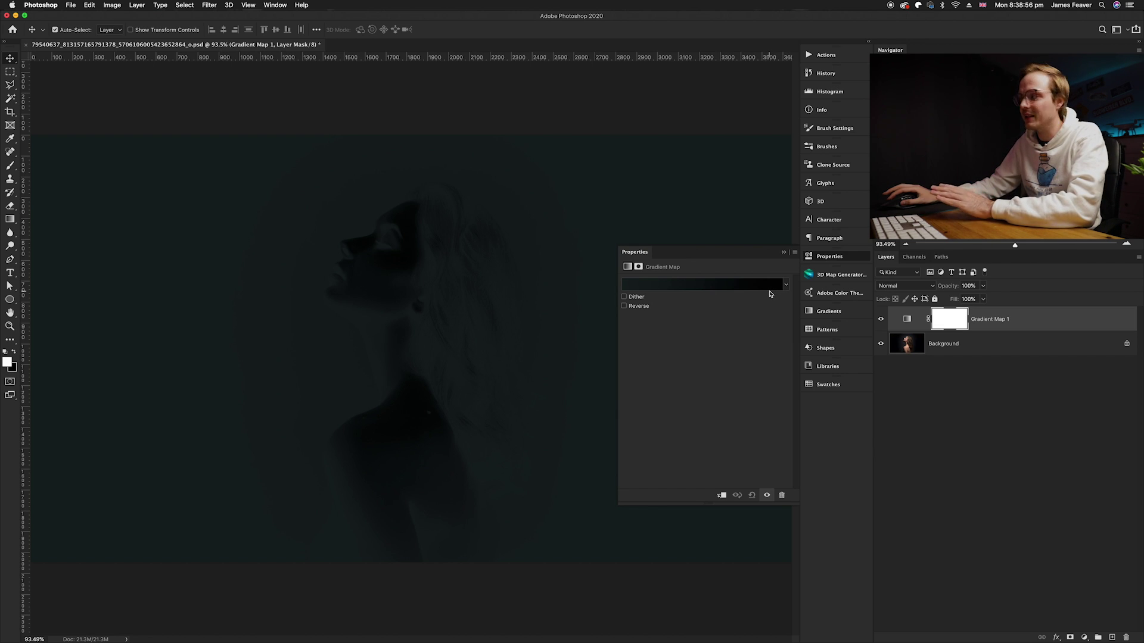
click(693, 290)
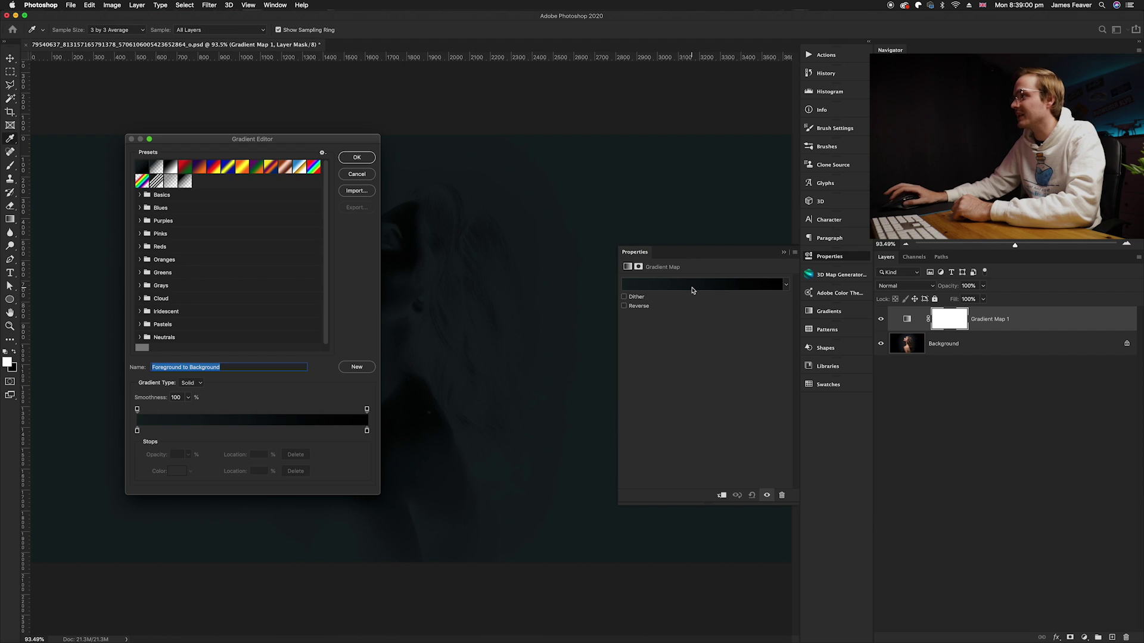
drag(250, 135, 261, 161)
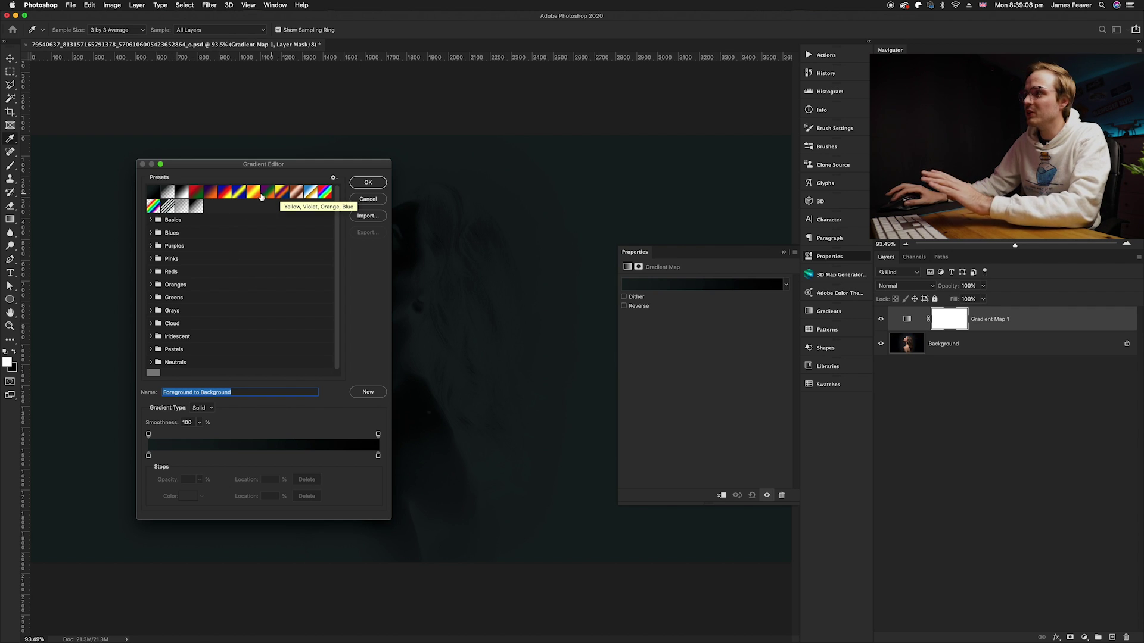
click(181, 193)
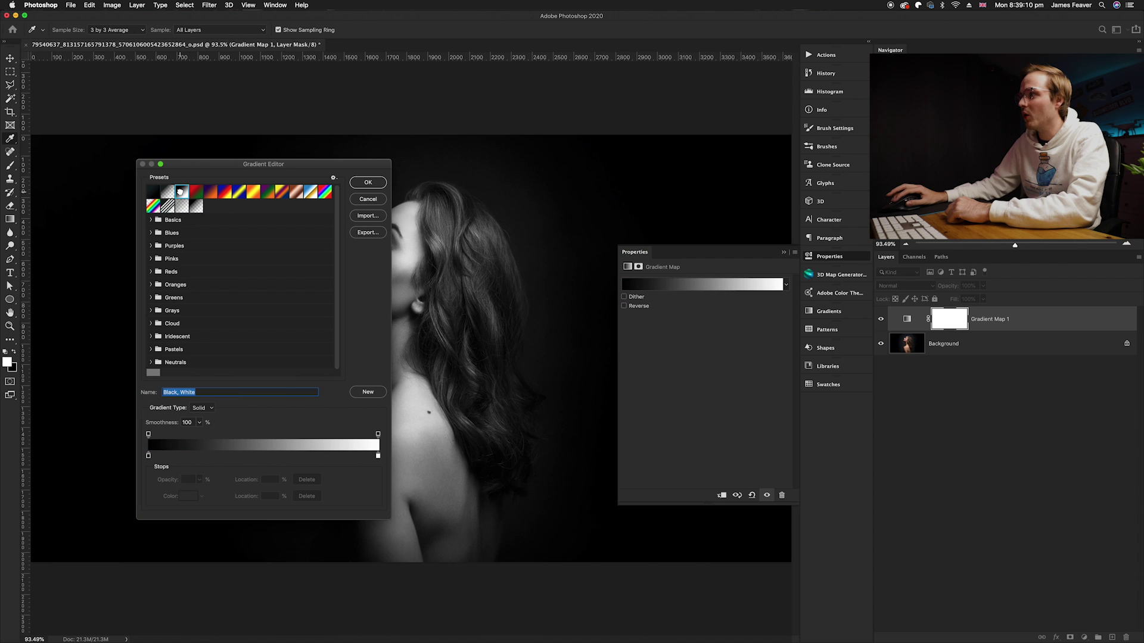
Switch the gradient map to the Violet, Orange preset and accept the gradient
drag(262, 168, 156, 188)
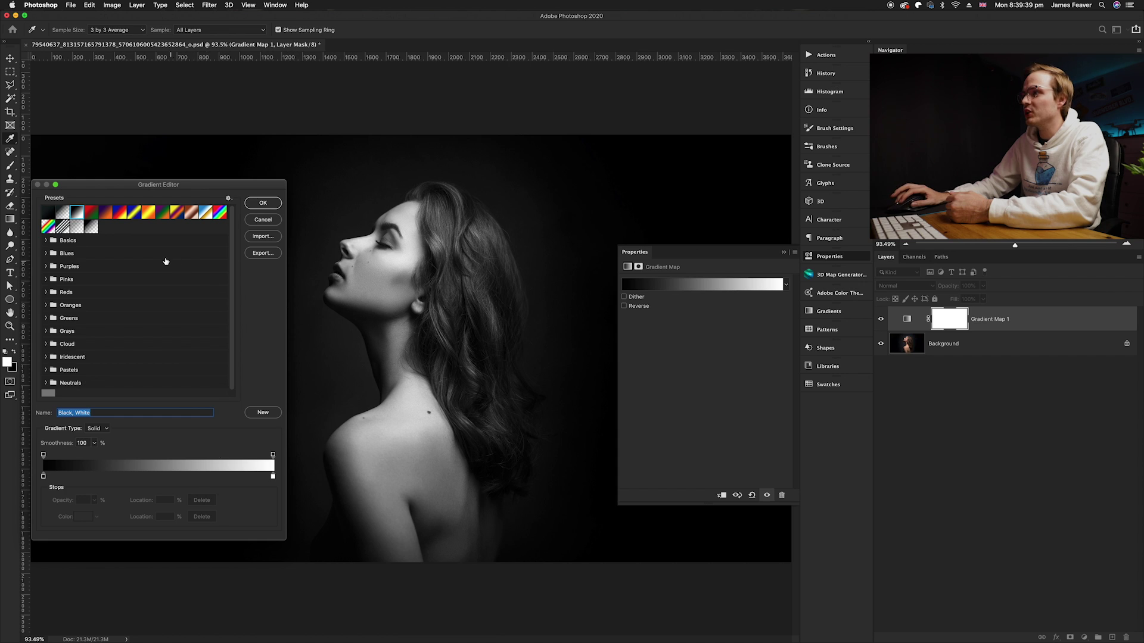
click(104, 215)
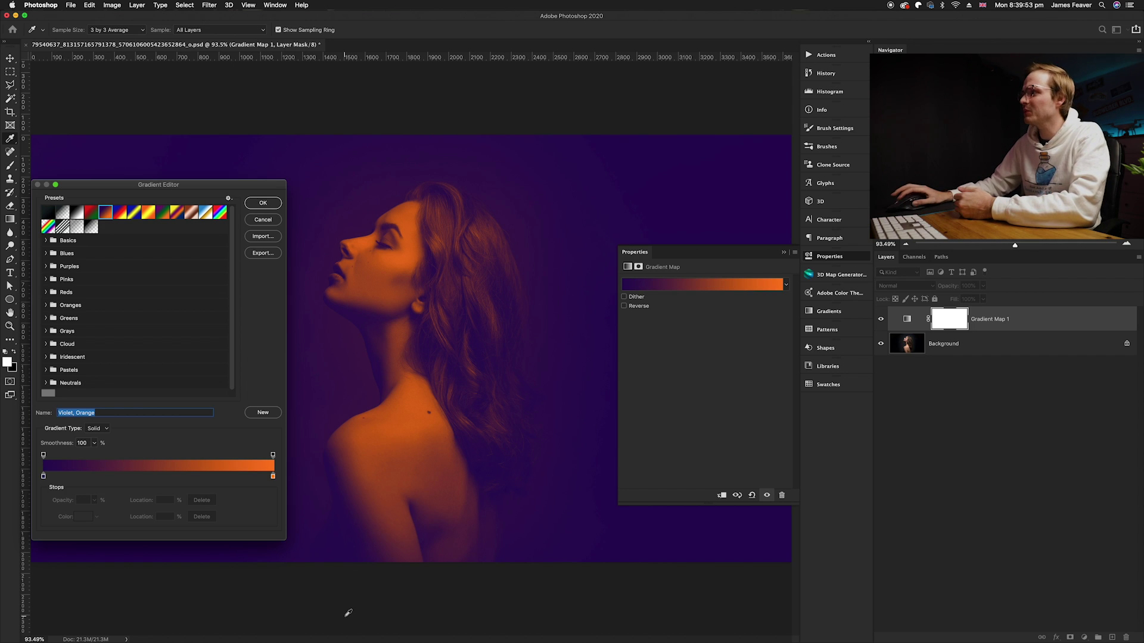
click(262, 202)
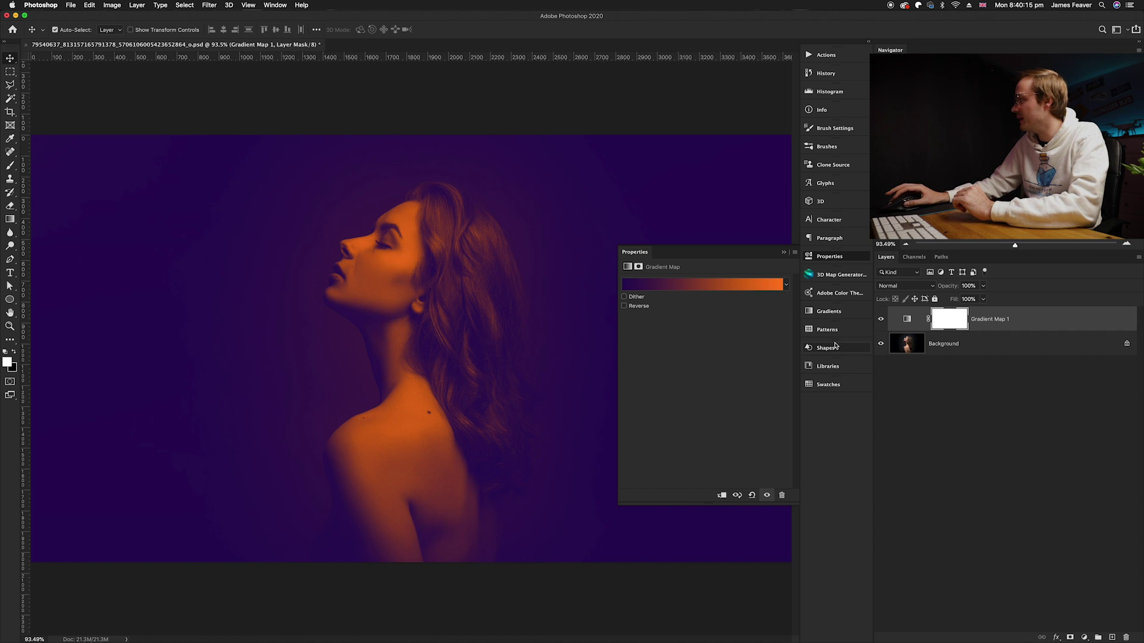
Set the gradient map layer's blend mode to Soft Light and its opacity to 75%
click(886, 287)
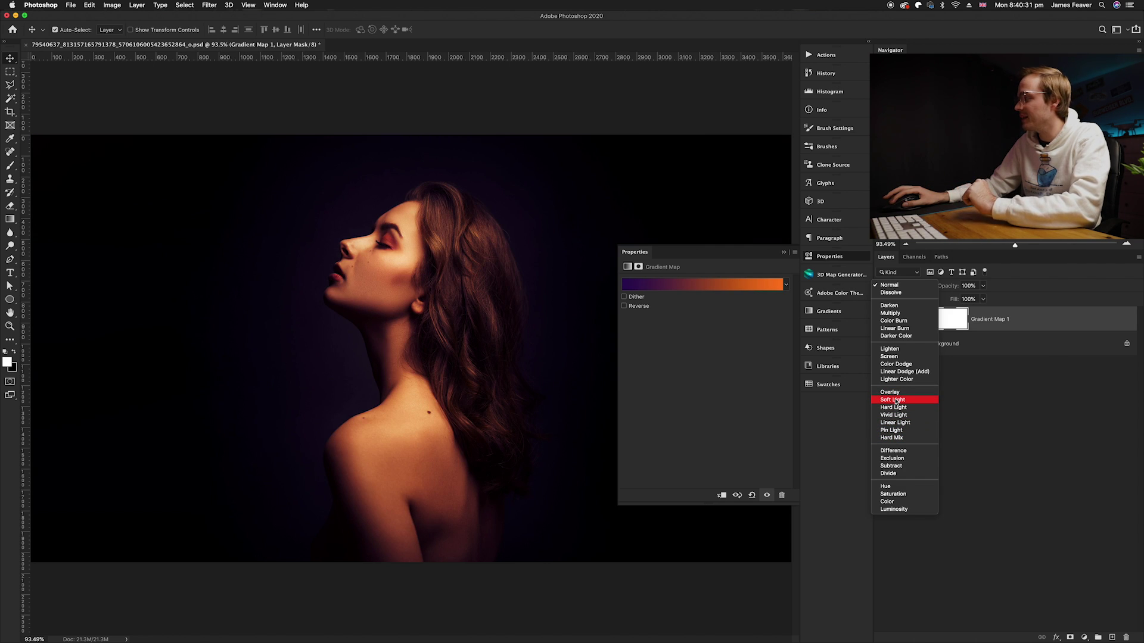
click(895, 401)
click(840, 257)
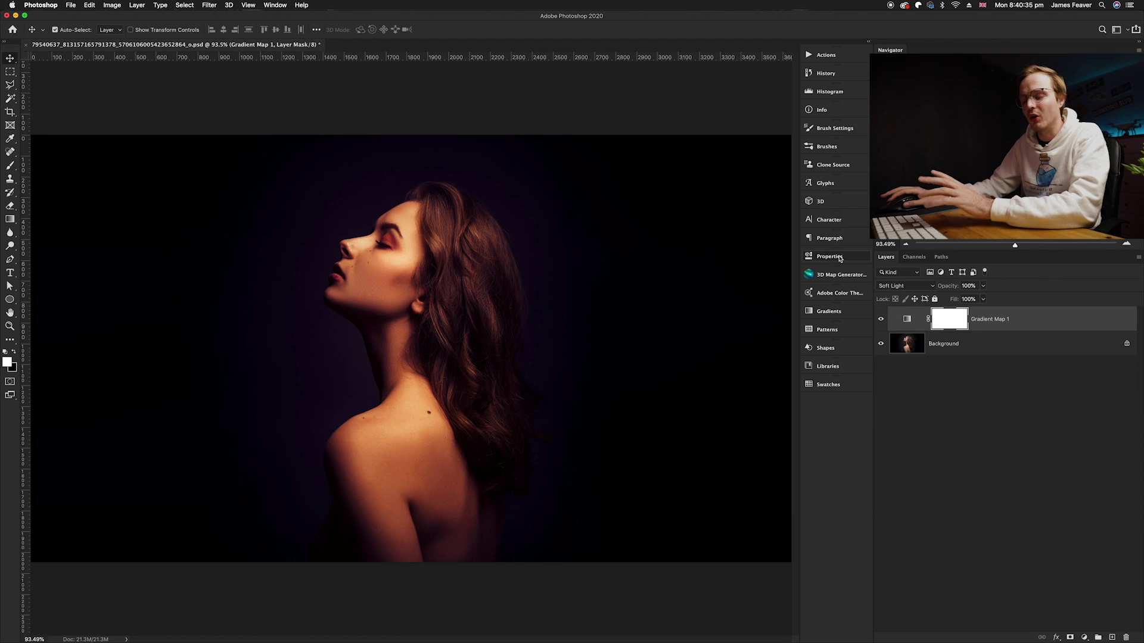
click(968, 286)
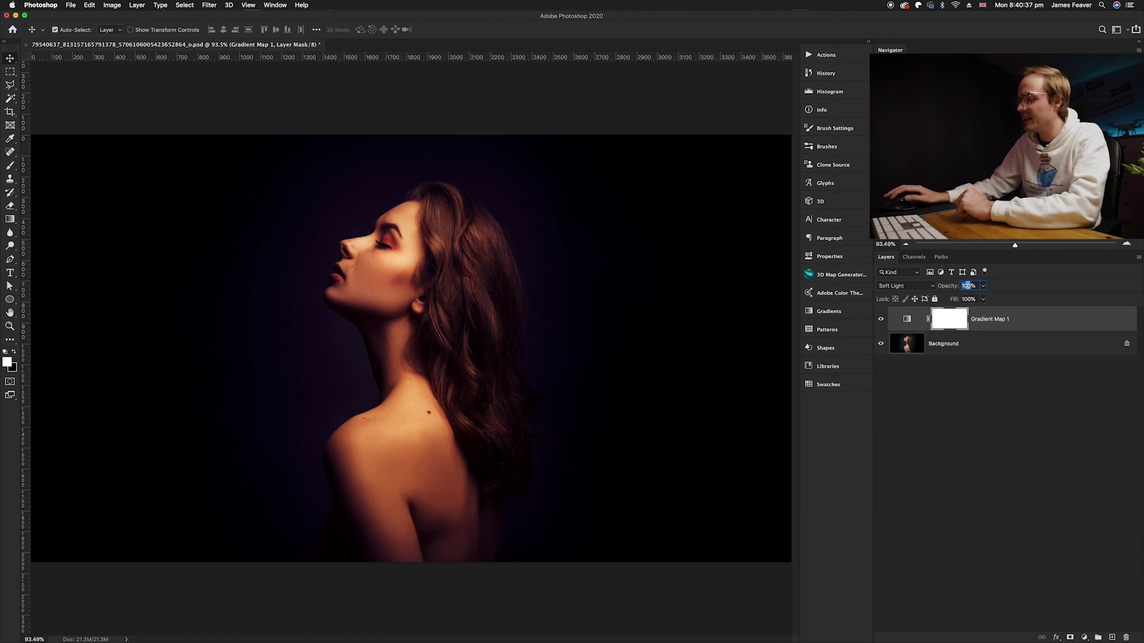
text(75)
key(Return)
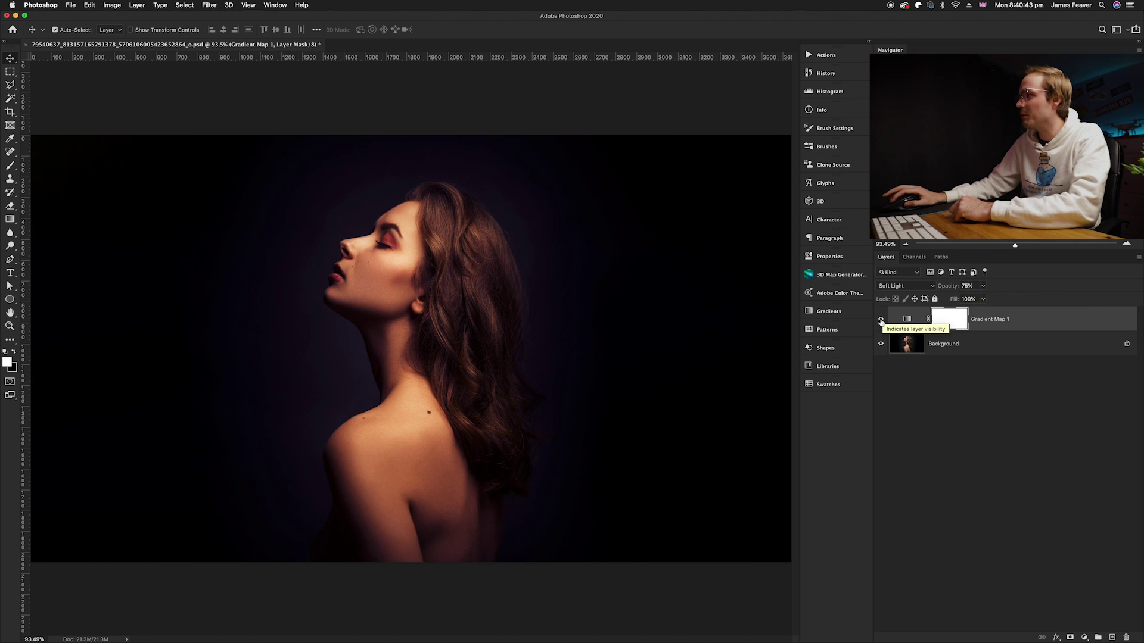
Compare the portrait with and without the violet-orange gradient map, and delete that adjustment layer
click(881, 320)
click(881, 321)
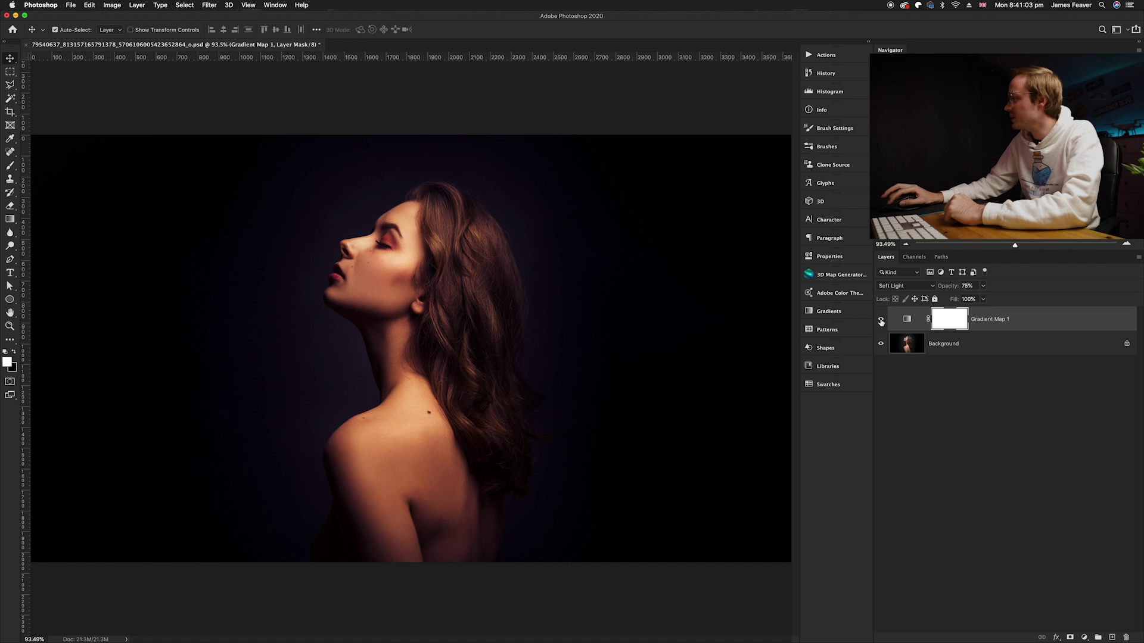
click(909, 321)
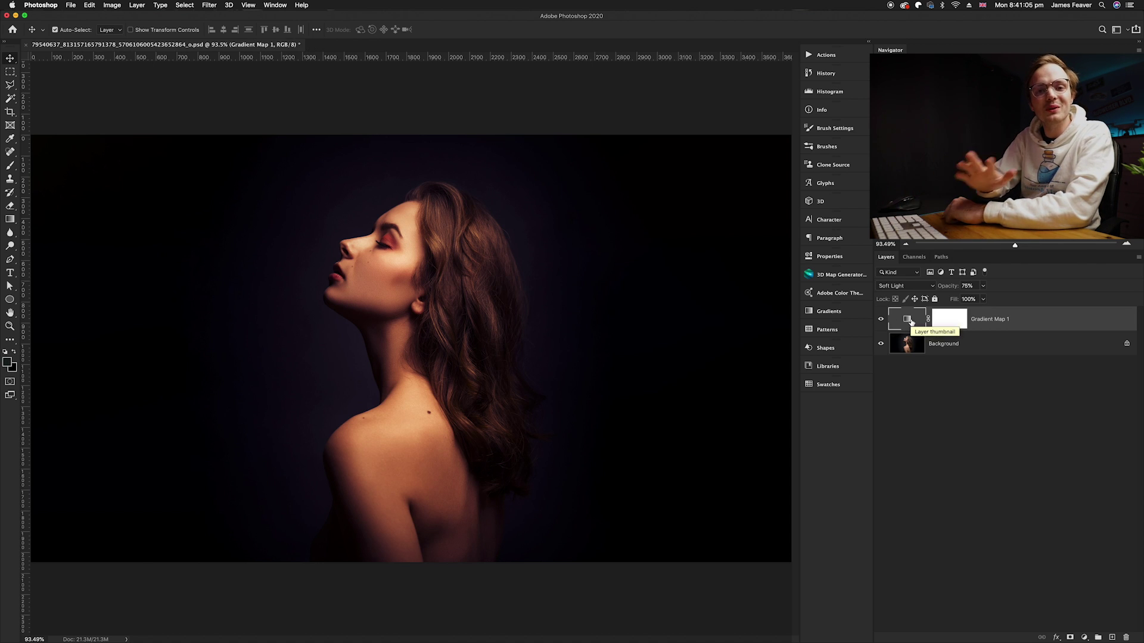
key(Delete)
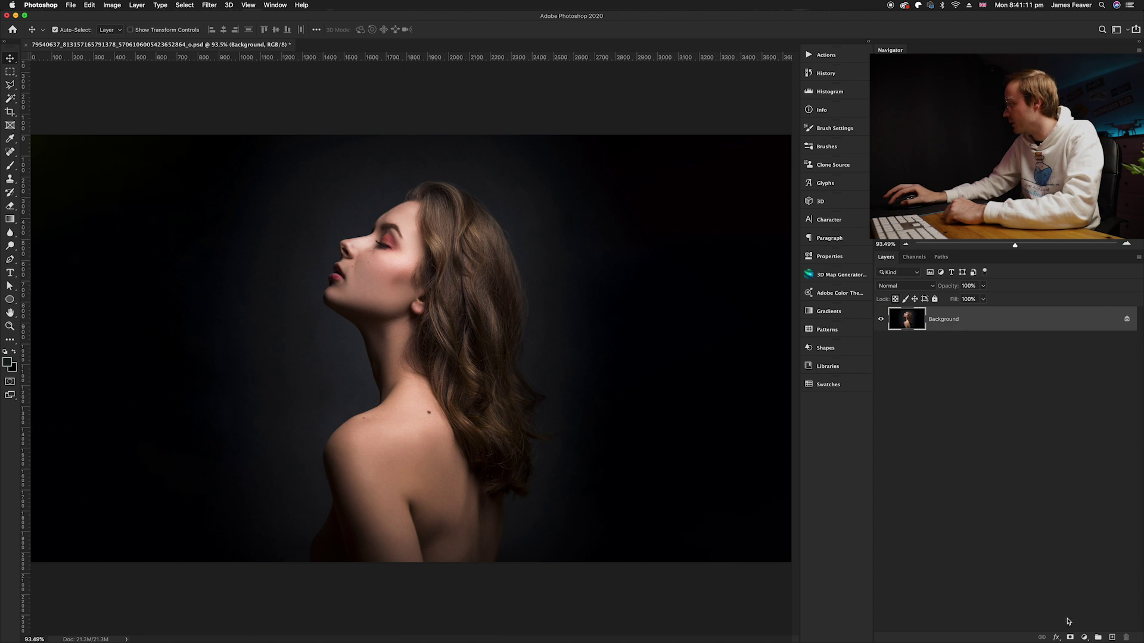
Add a fresh Gradient Map adjustment layer above the Background and open its gradient for editing
click(1084, 637)
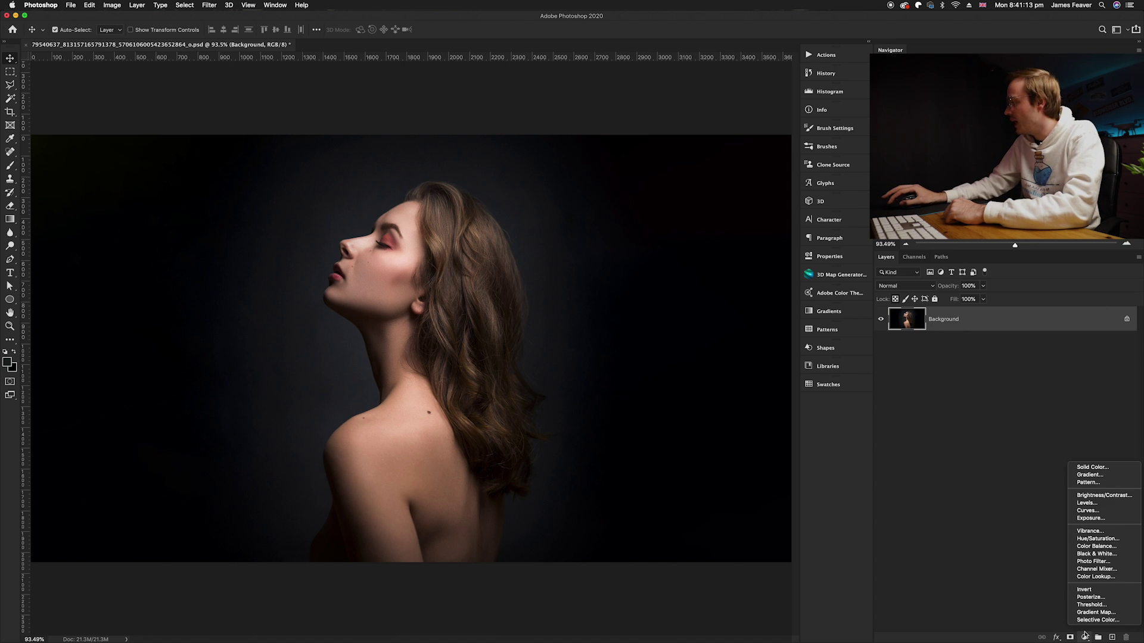
click(1085, 613)
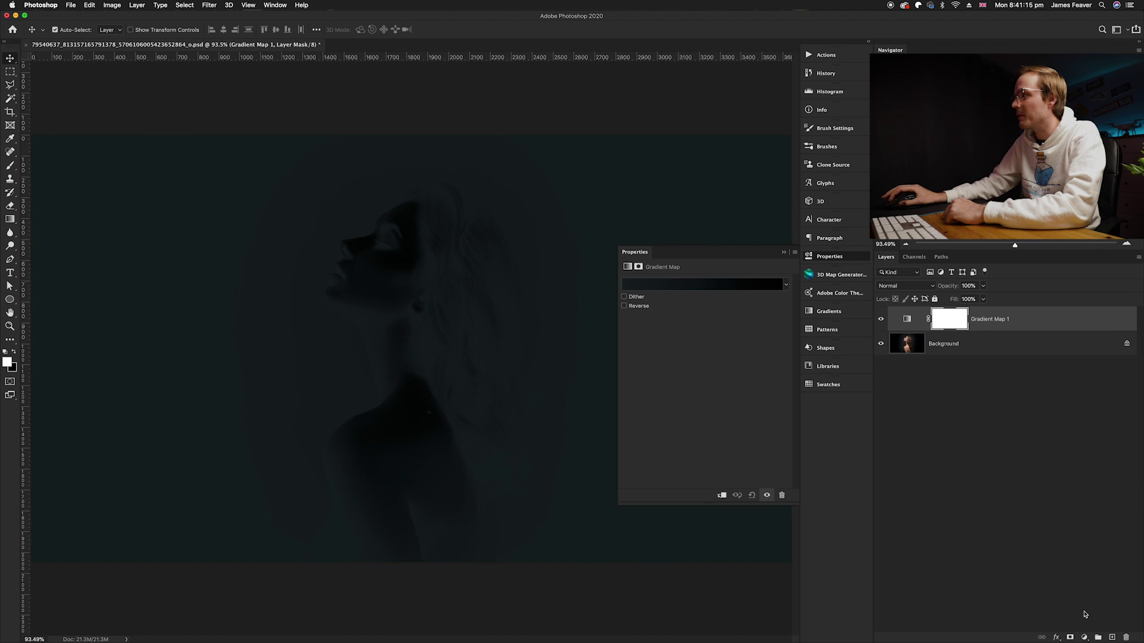
click(663, 291)
drag(225, 189, 293, 185)
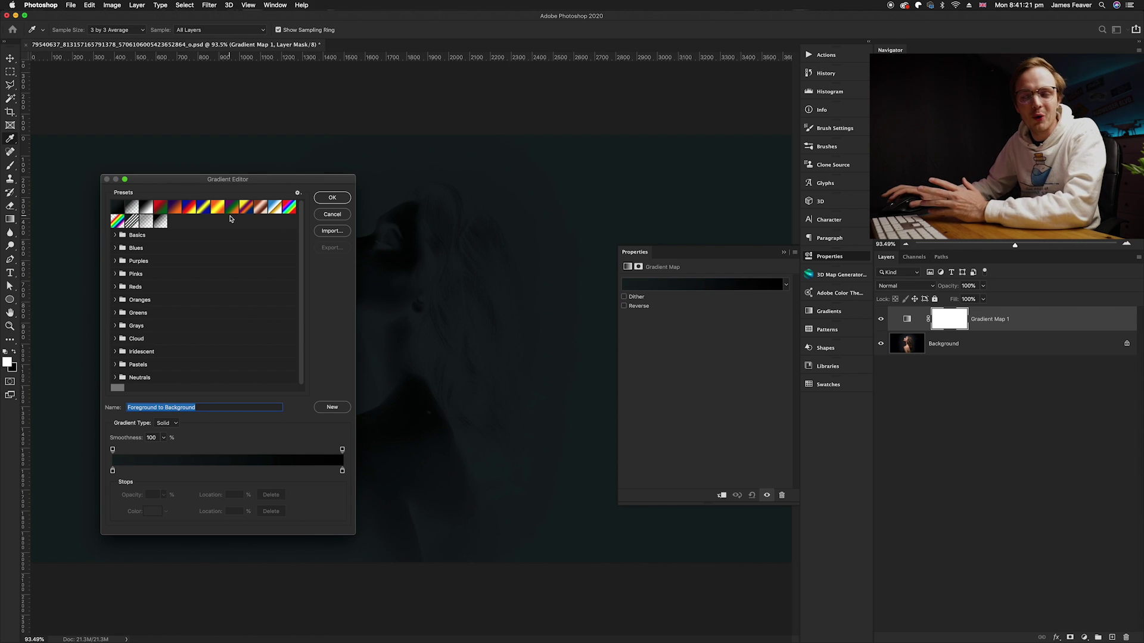
Set the gradient's color stop at location 0% to neutral grey with hue 0, saturation 0 and brightness 50
click(112, 472)
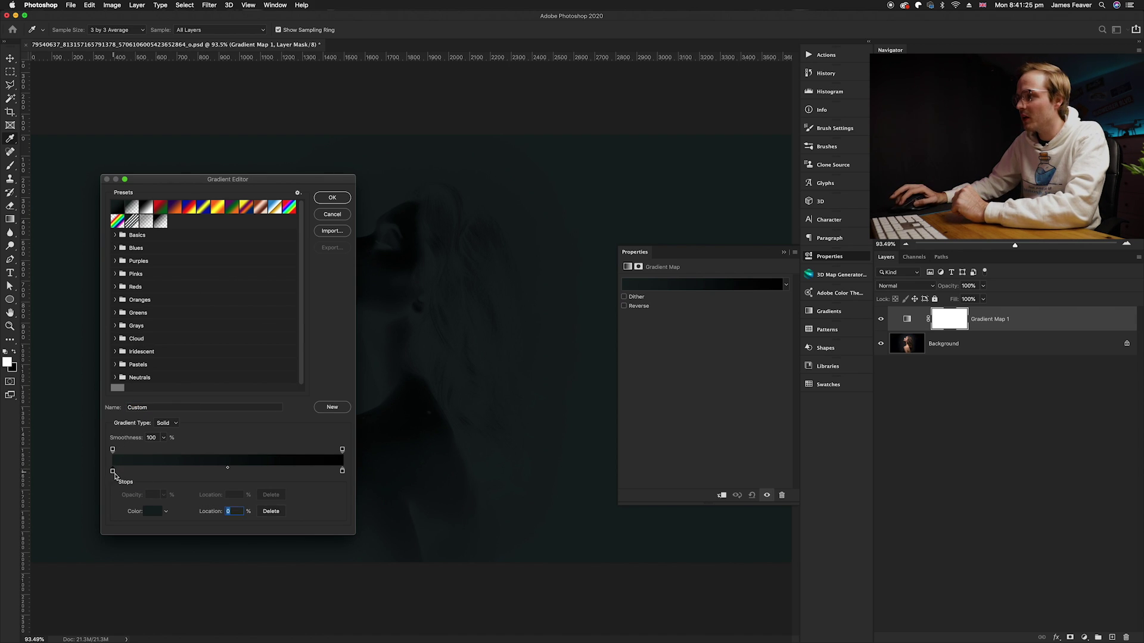
click(147, 511)
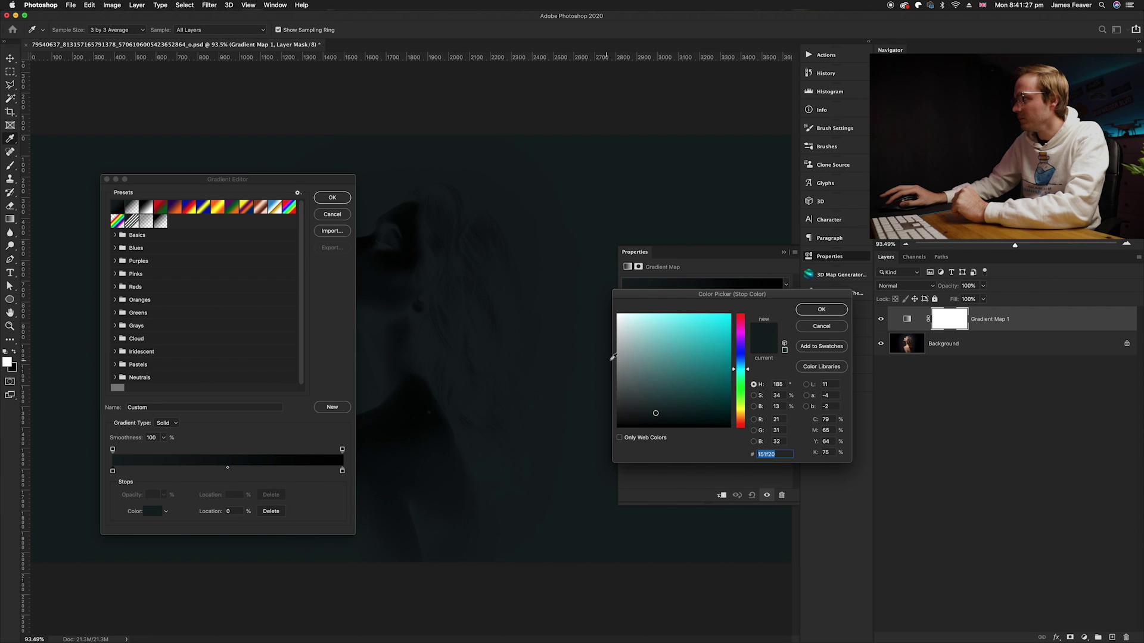
drag(667, 305, 458, 273)
click(569, 360)
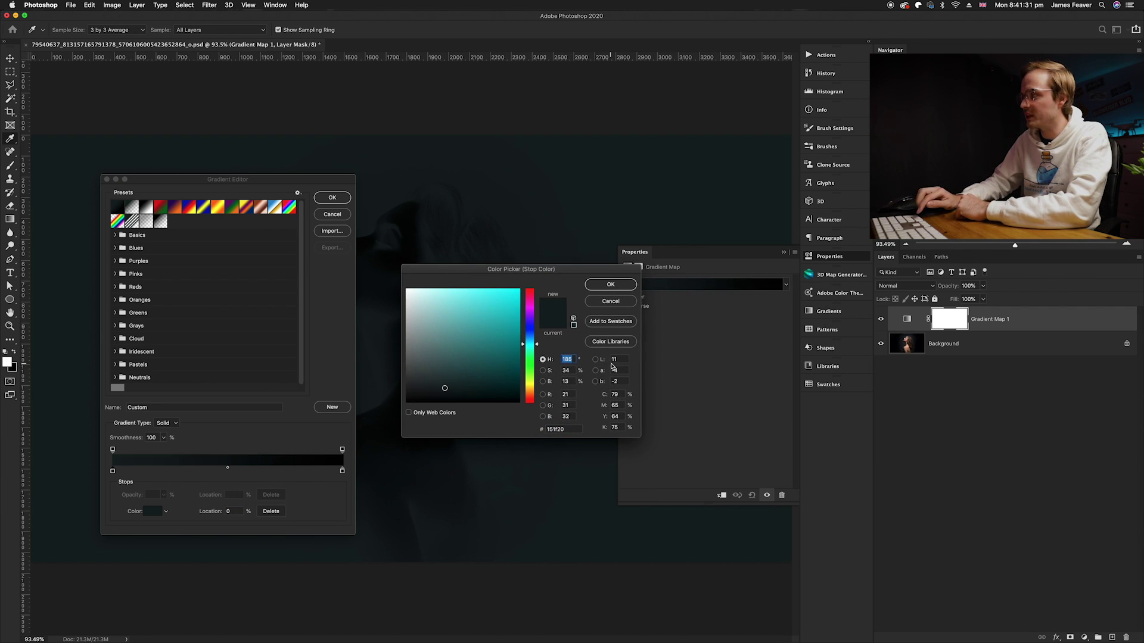
text(0)
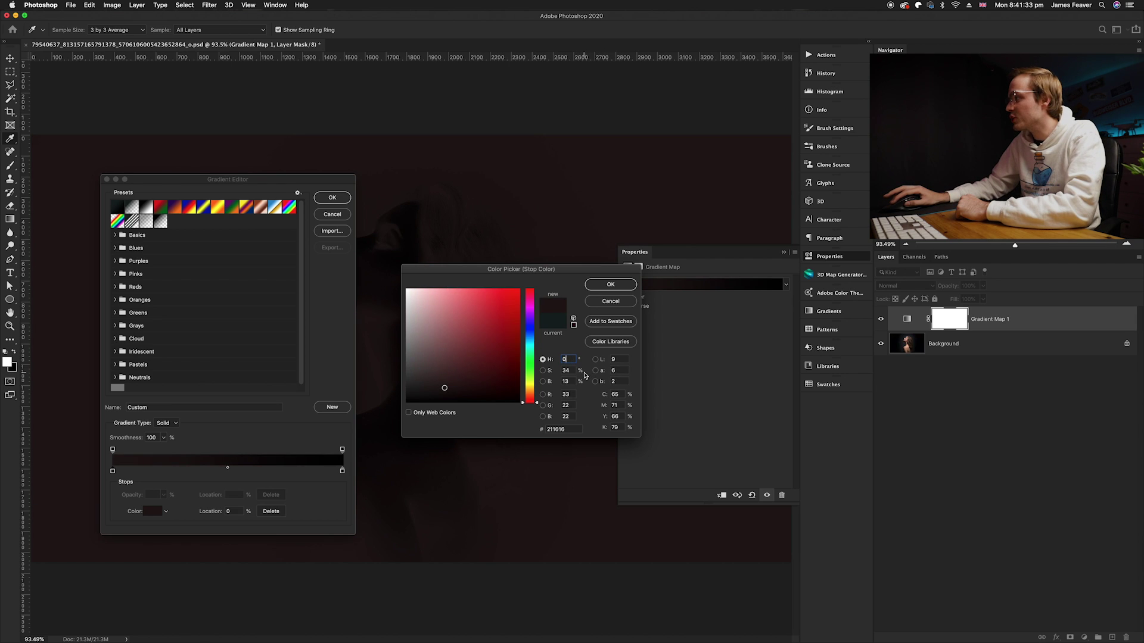
click(571, 371)
text(0)
click(564, 381)
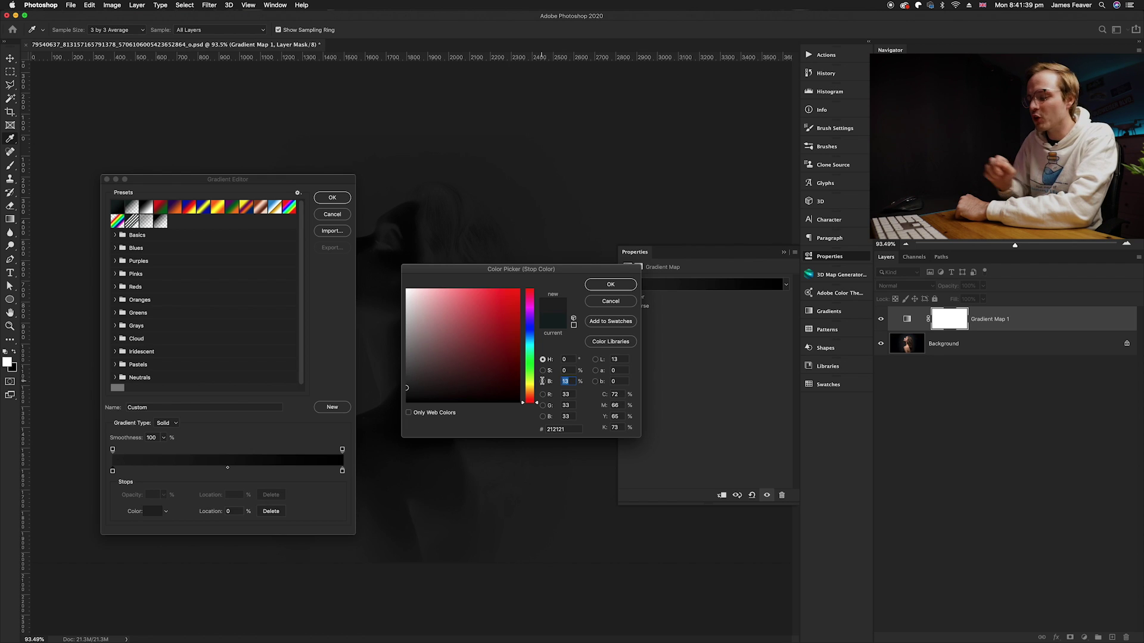
text(50)
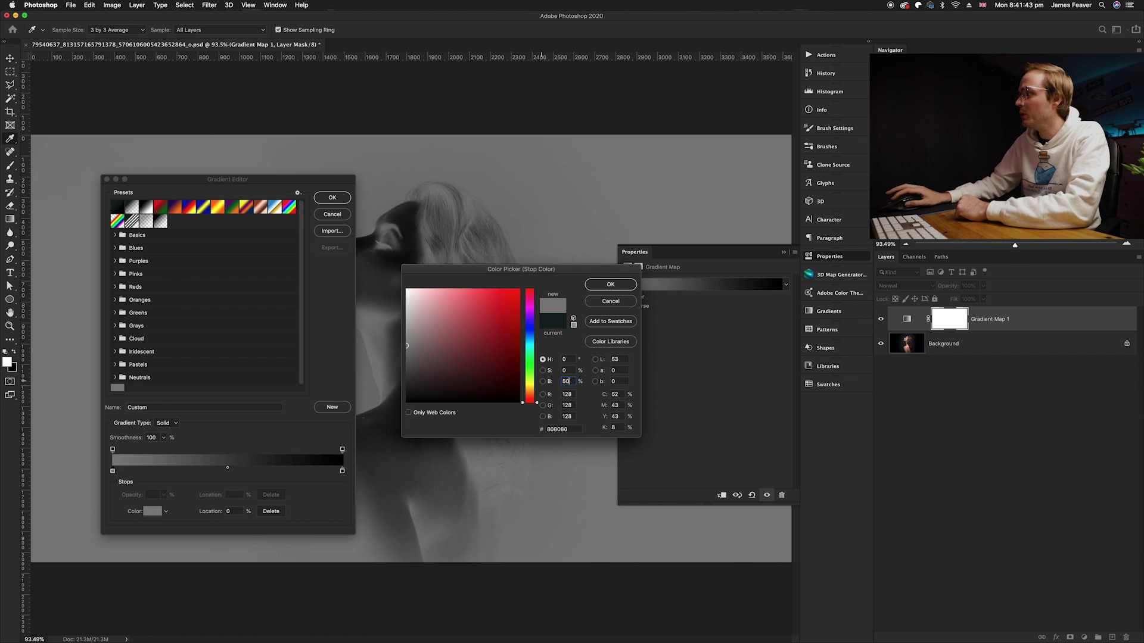
click(607, 282)
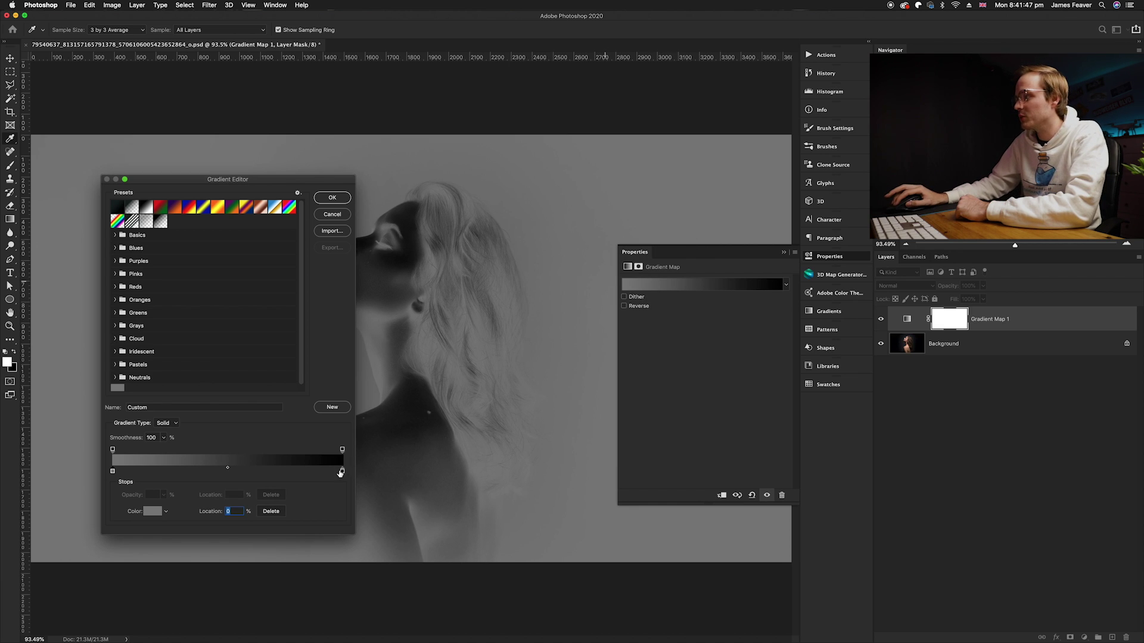
Set the gradient's color stop at location 100% to the same neutral grey, using saturation 0 and brightness 50
click(342, 472)
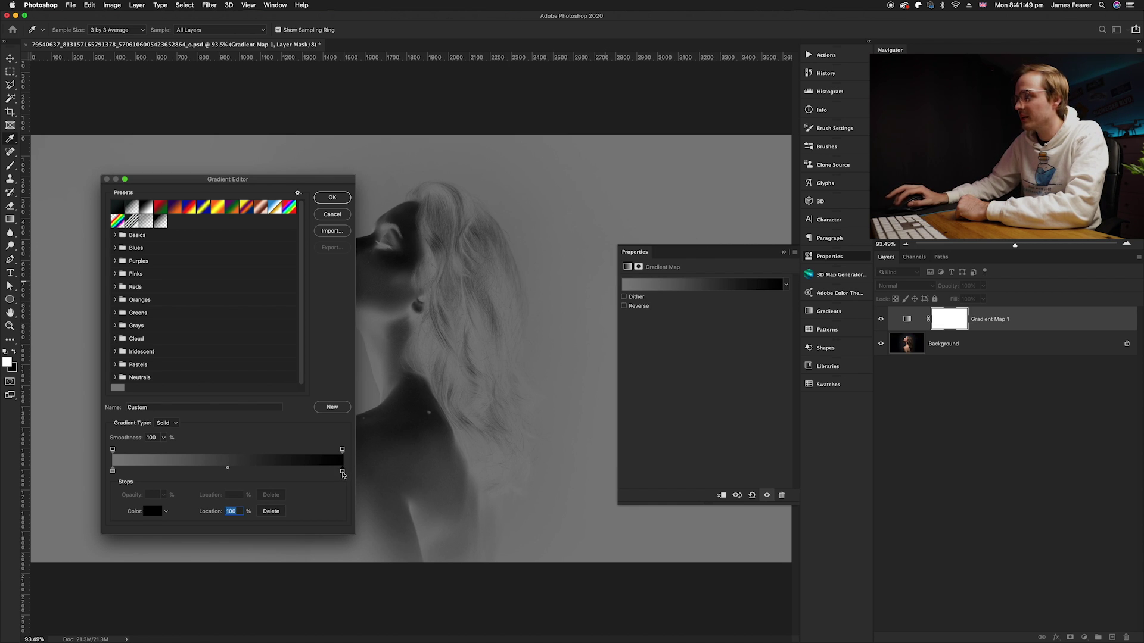
click(149, 513)
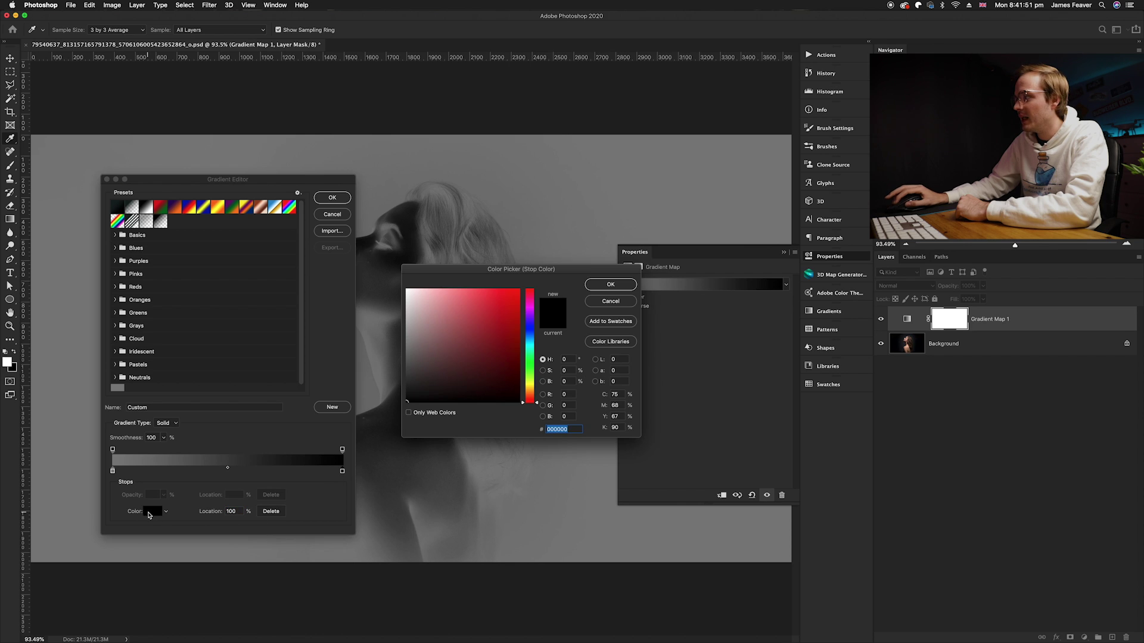
click(566, 360)
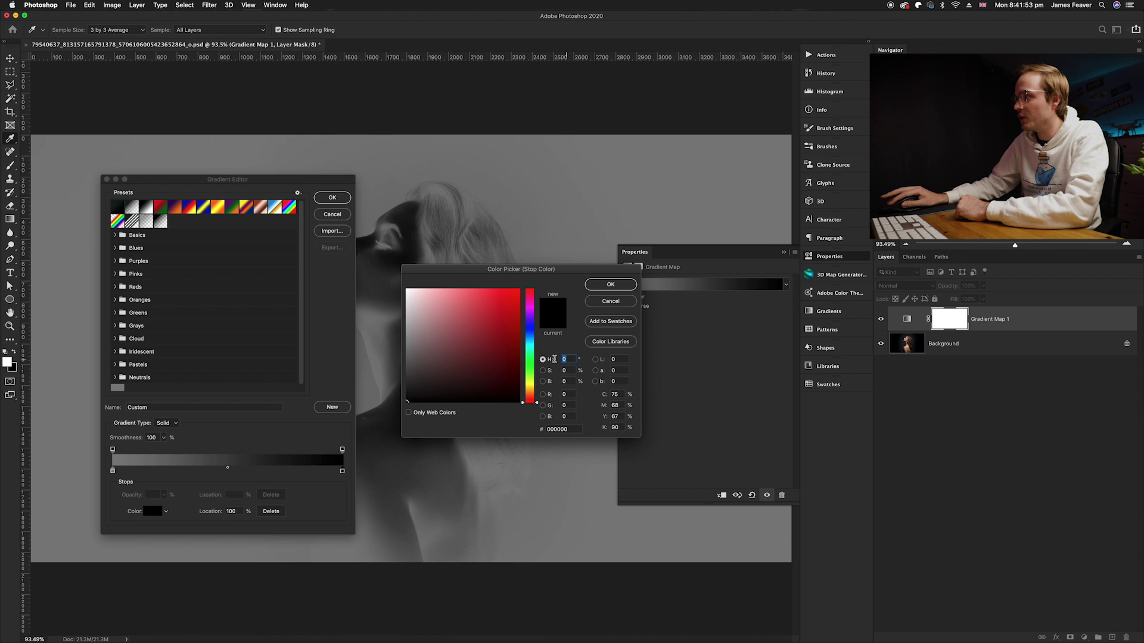
click(564, 370)
key(Tab)
text(50)
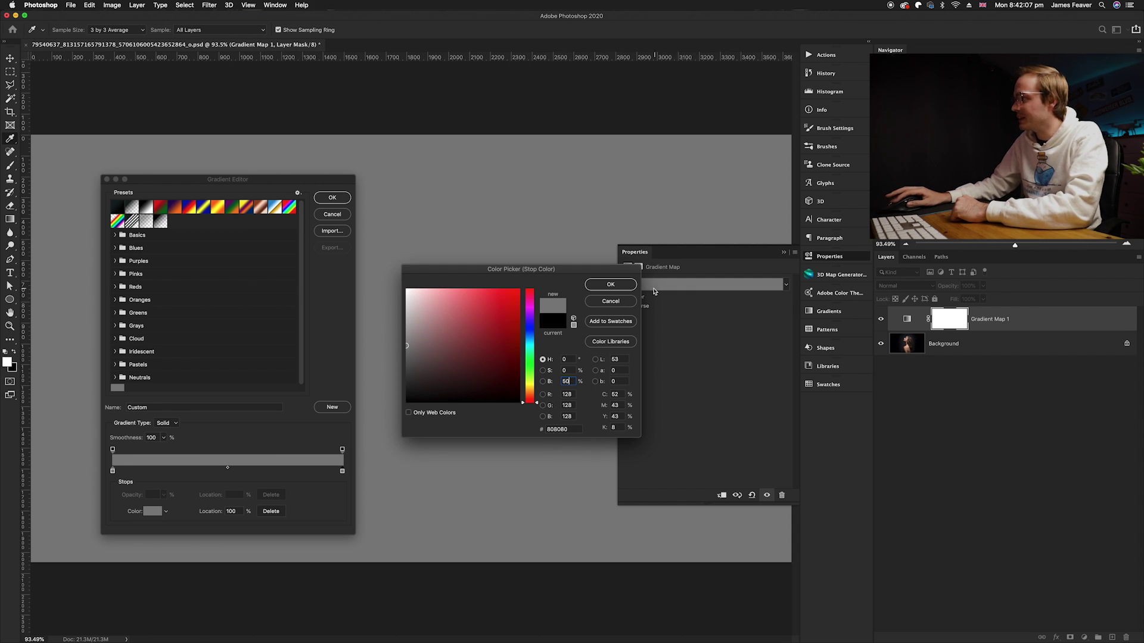
click(622, 285)
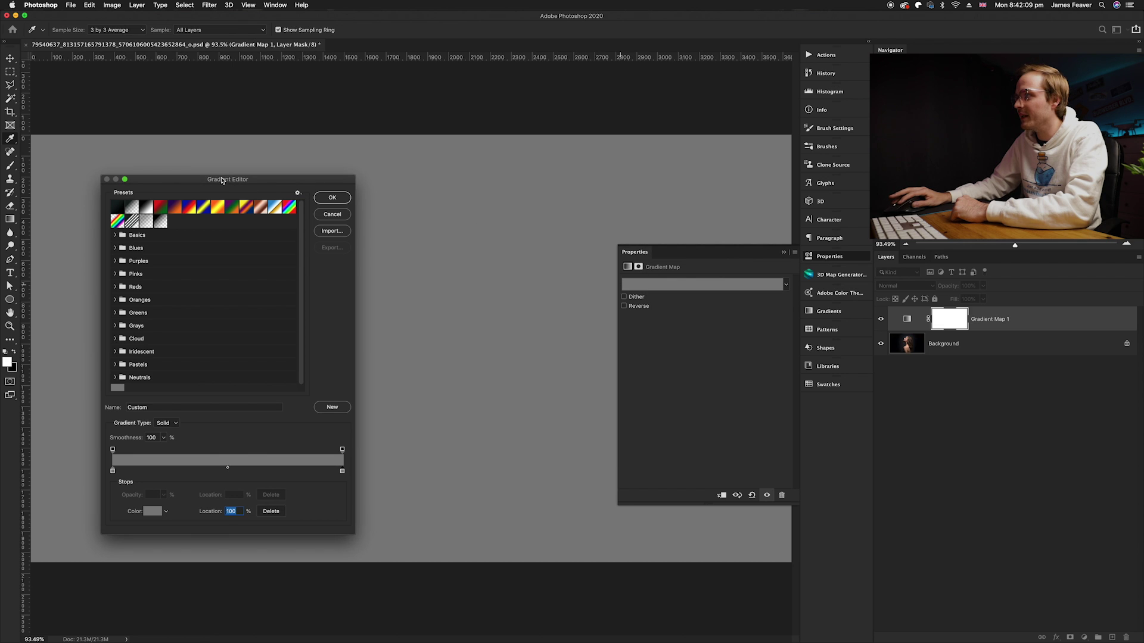
Accept the all-grey gradient and set the gradient map layer's blend mode to Soft Light
drag(221, 179, 236, 175)
click(346, 195)
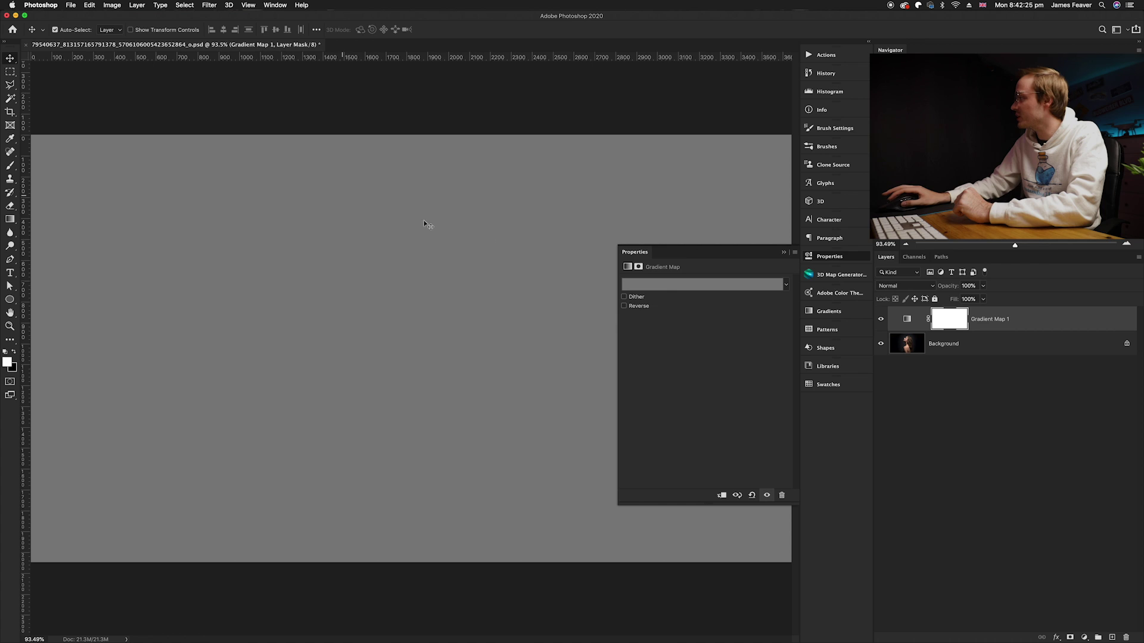
click(923, 286)
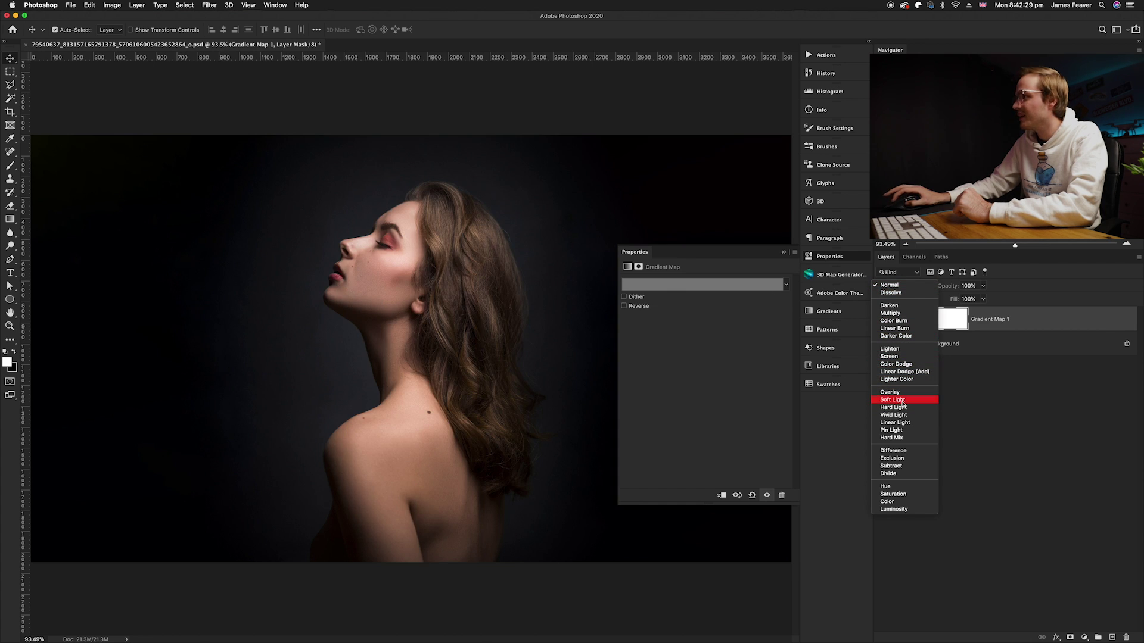
click(902, 403)
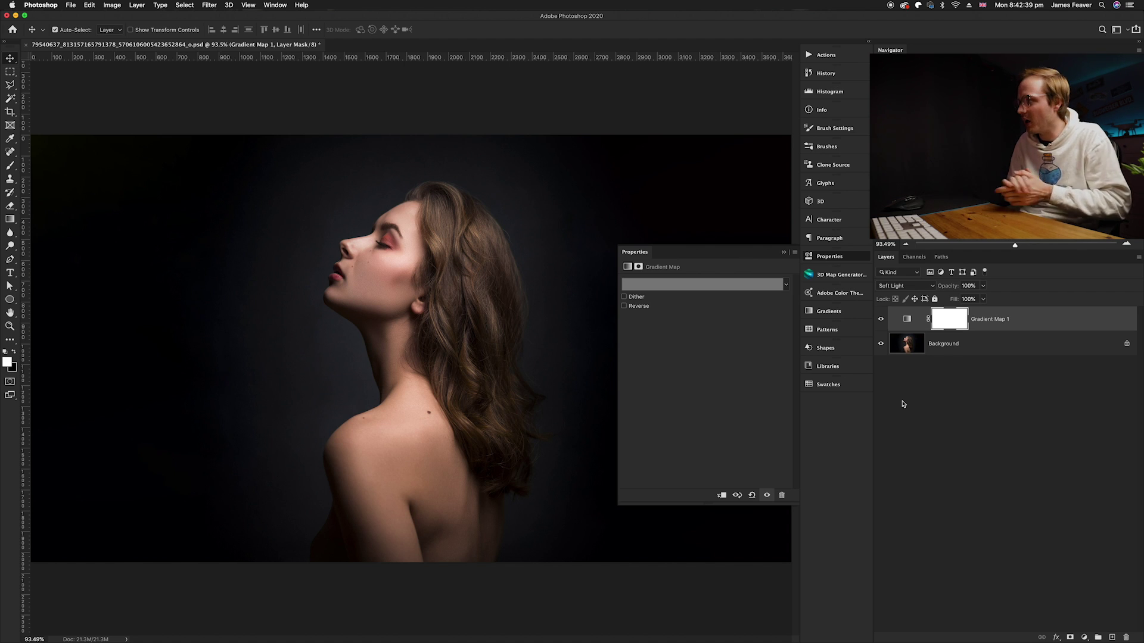
Open the gradient map's gradient for editing and shift the hue of its 0% color stop to blue, hue 217
click(907, 320)
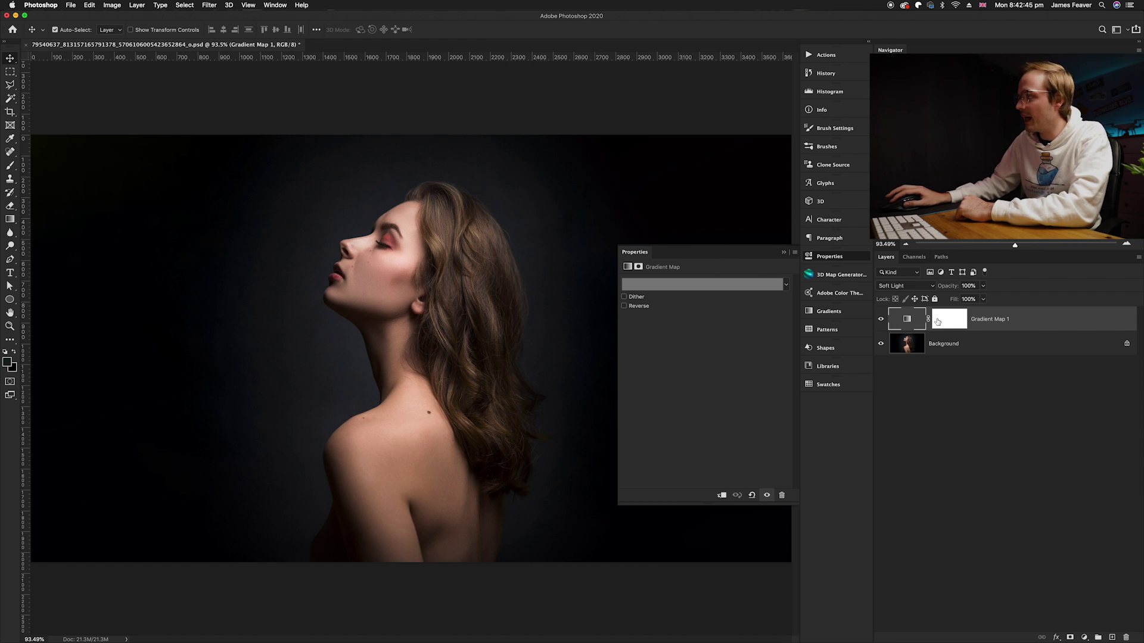
click(699, 287)
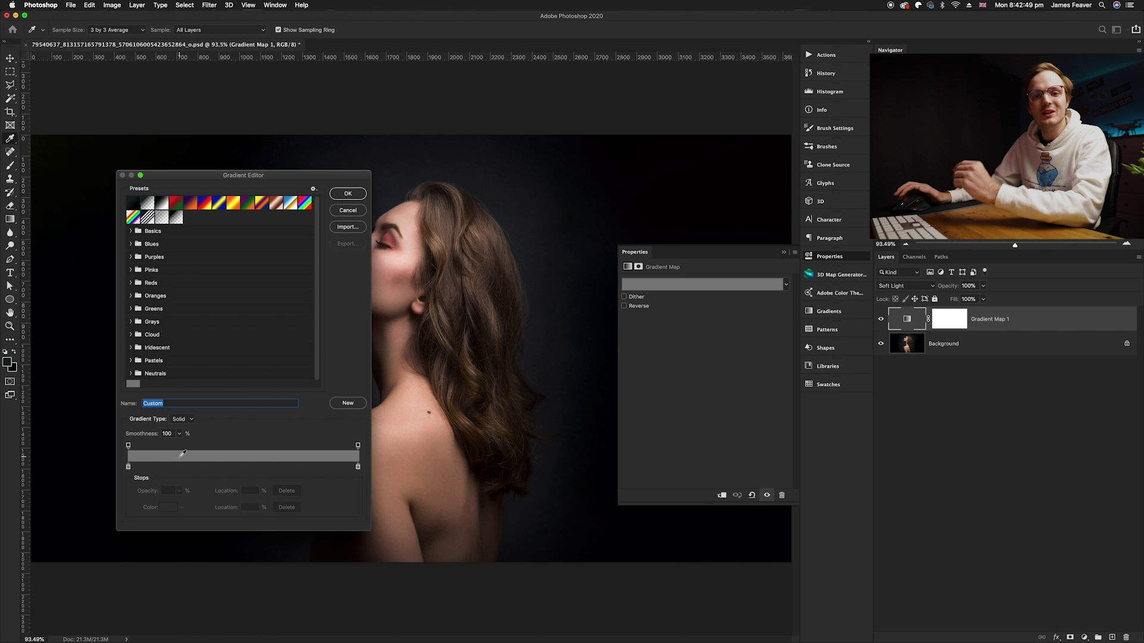
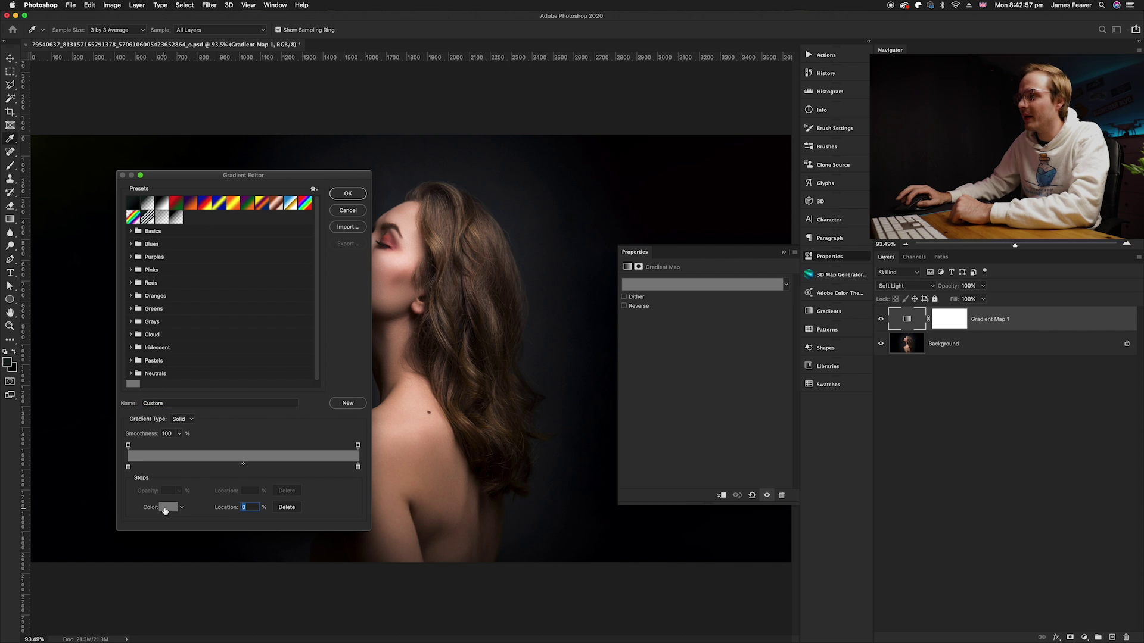
click(167, 507)
drag(507, 269, 744, 297)
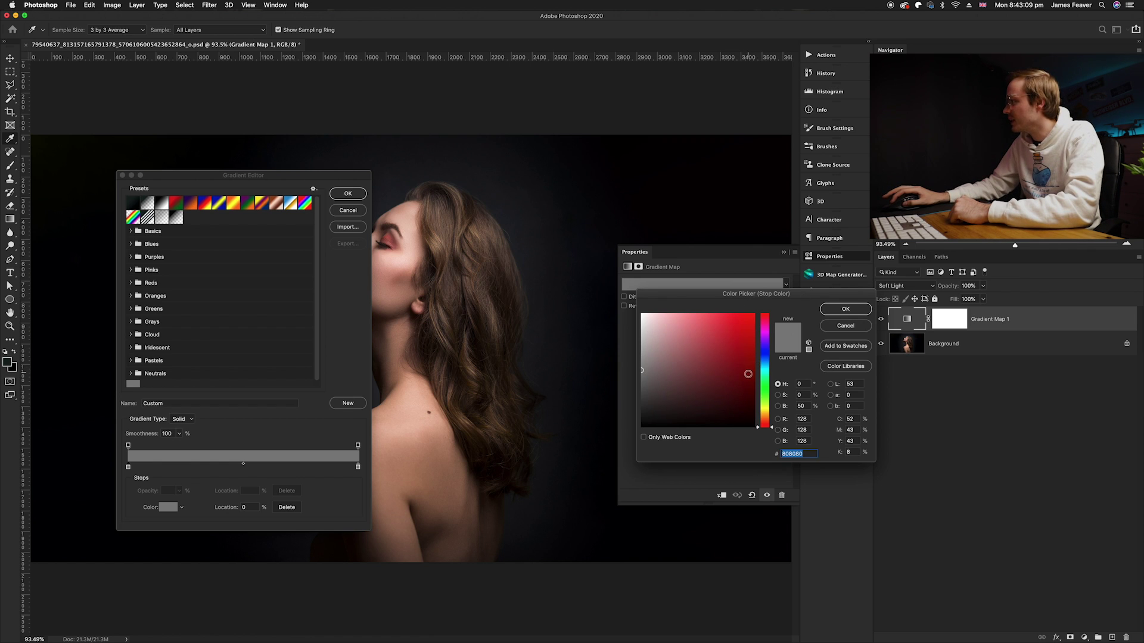
drag(763, 362, 766, 359)
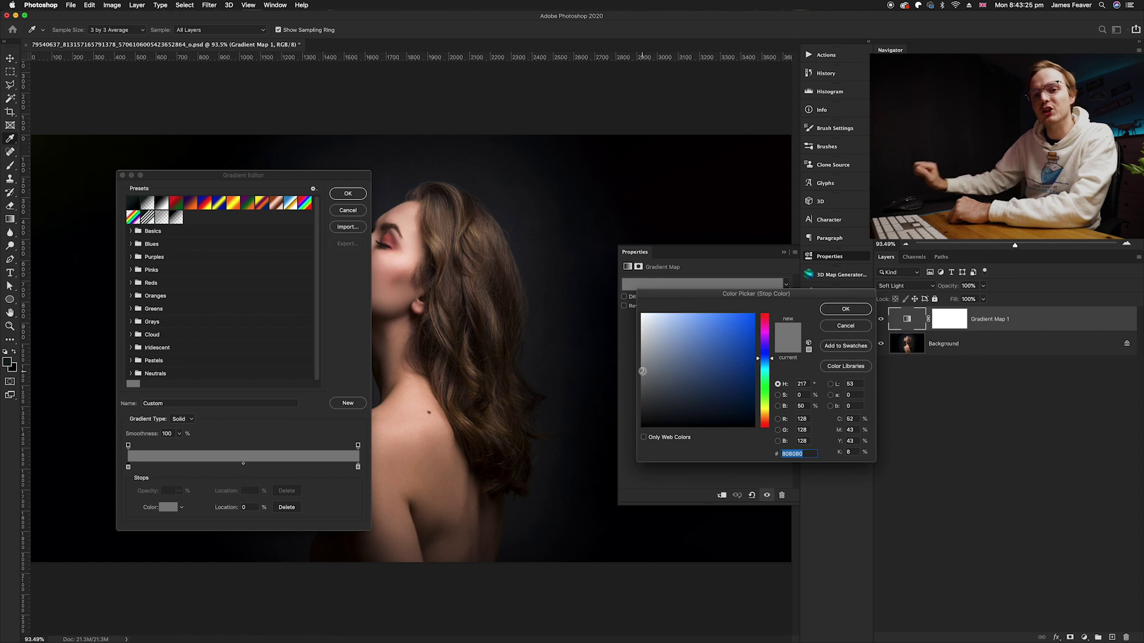
Try lighter, darker and less saturated variants of the blue on the 0% color stop, down to saturation 5 and brightness 24
click(654, 369)
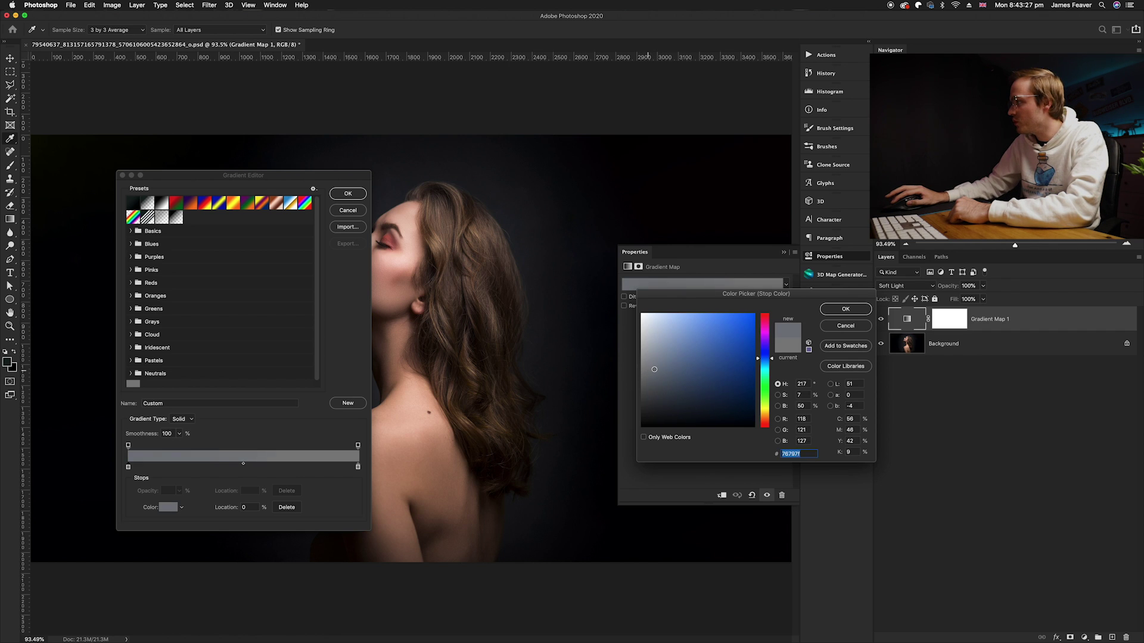
drag(654, 370, 673, 368)
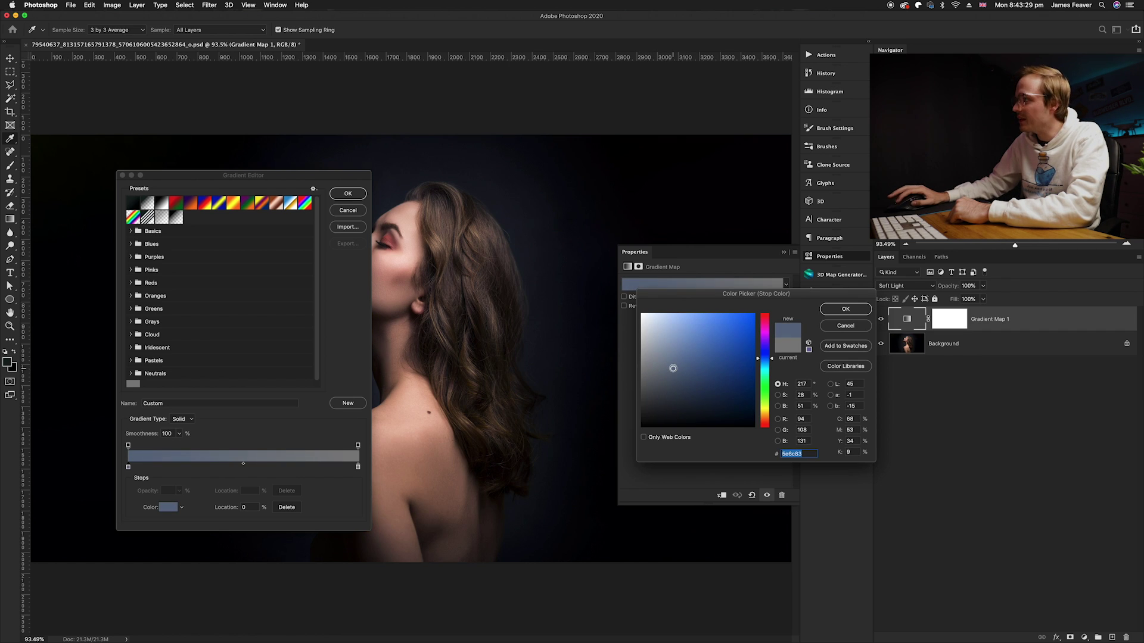
drag(675, 369, 674, 349)
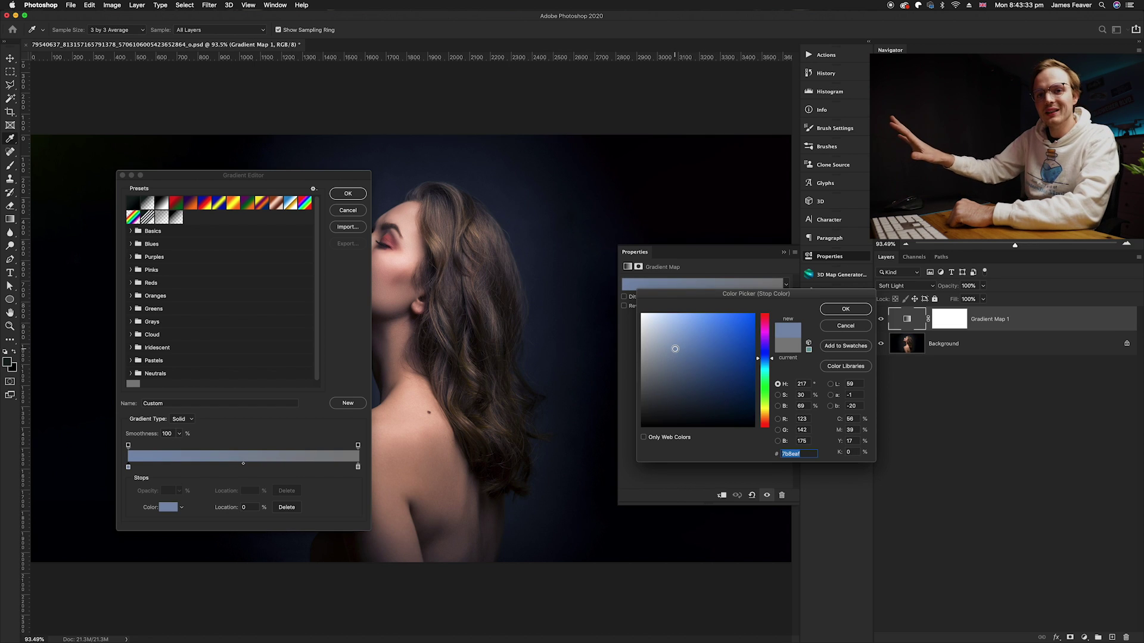
drag(675, 349, 676, 400)
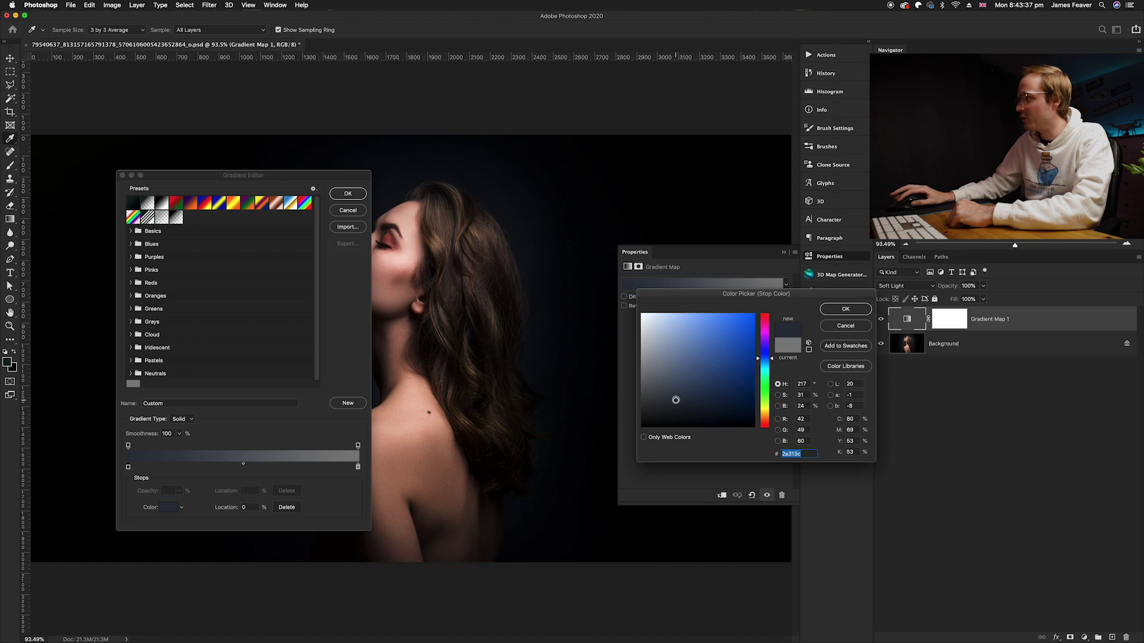
drag(661, 397, 647, 399)
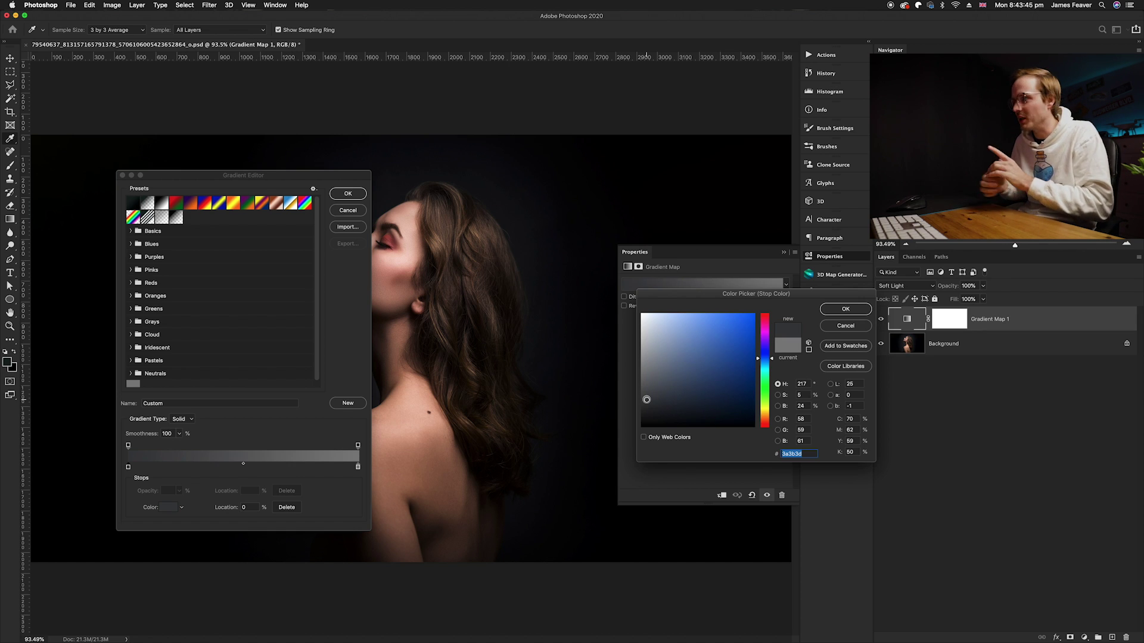
Set the 0% color stop's blue to about saturation 45 and brightness 63 and accept the color
mouse_move(660, 369)
mouse_down()
mouse_move(695, 368)
mouse_move(692, 356)
mouse_up()
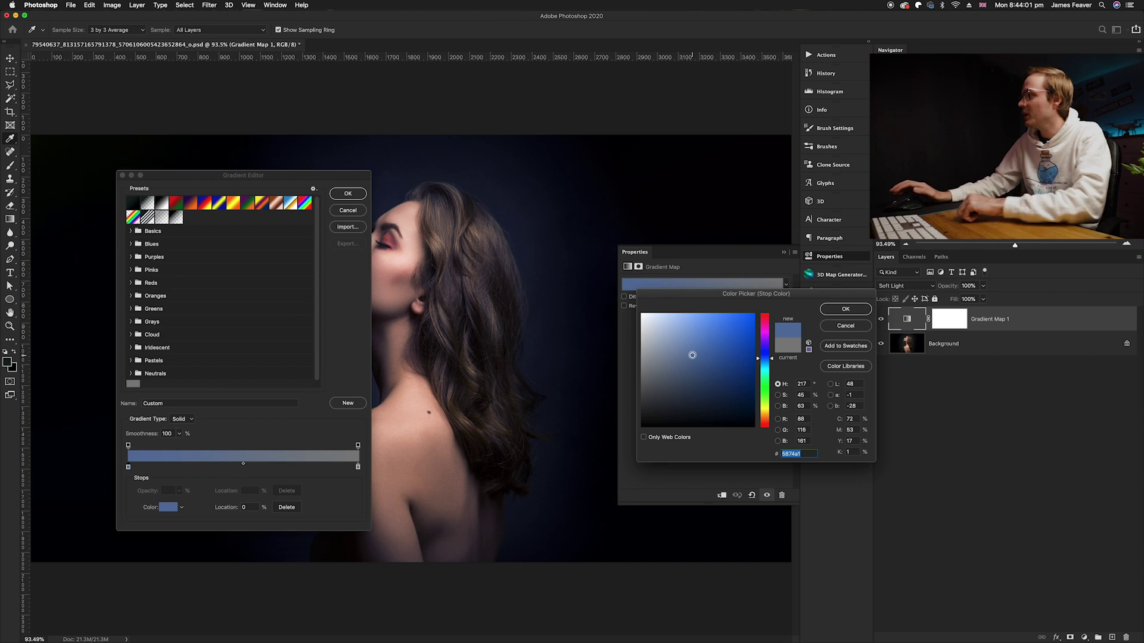
click(842, 310)
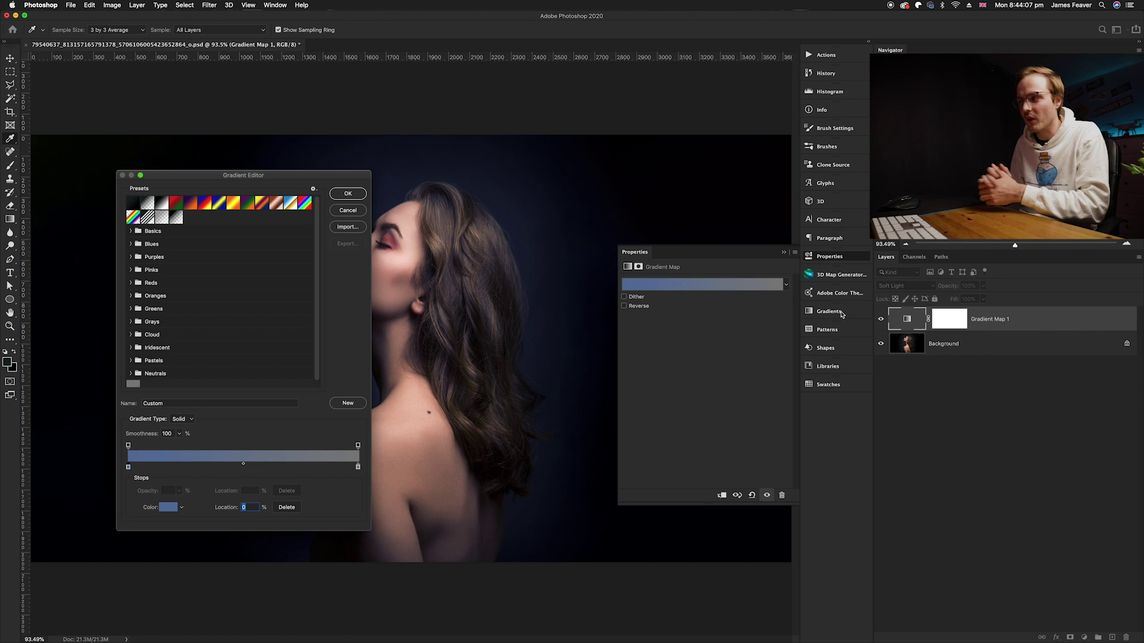
Set the 100% color stop to orange with hue 24, saturation 77 and brightness 71, and move the dialogs clear of the portrait
click(358, 468)
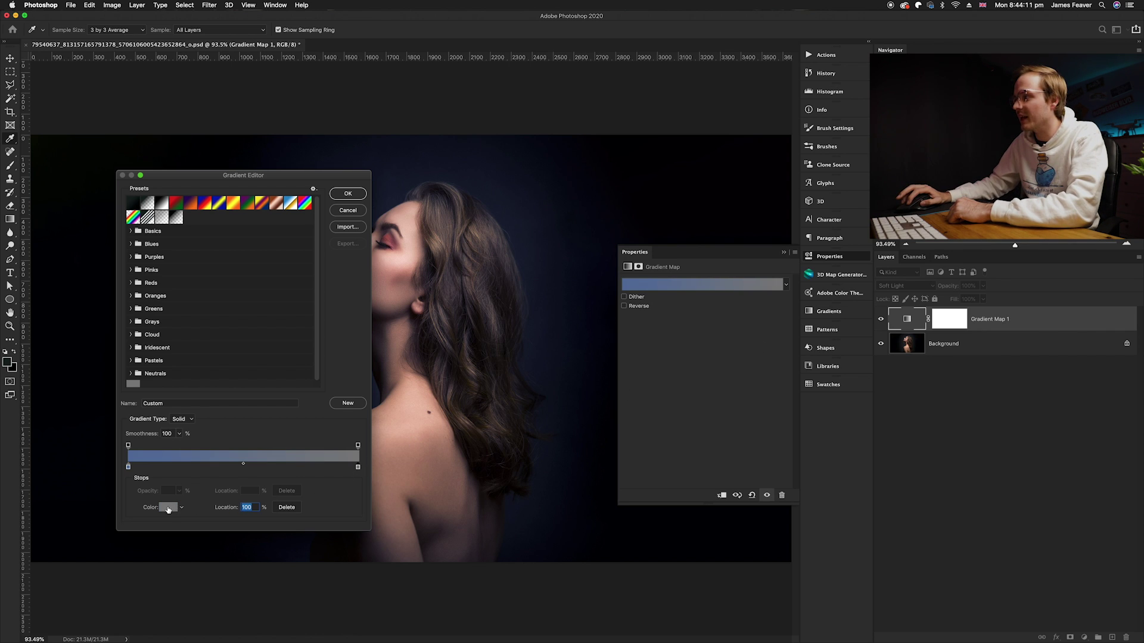
click(168, 507)
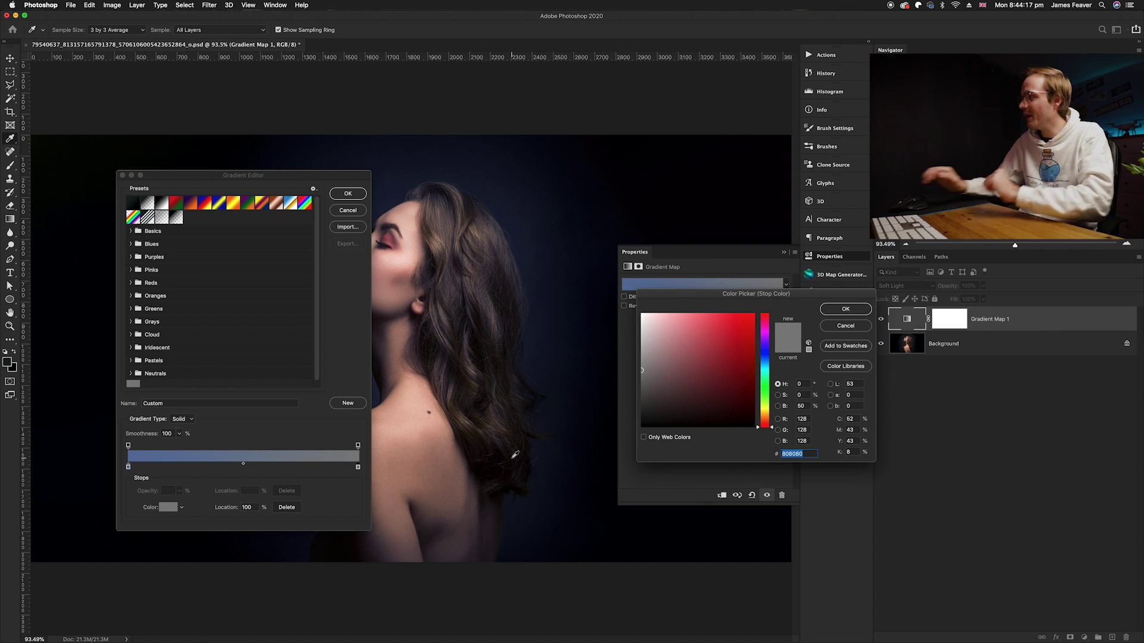
drag(767, 426, 770, 415)
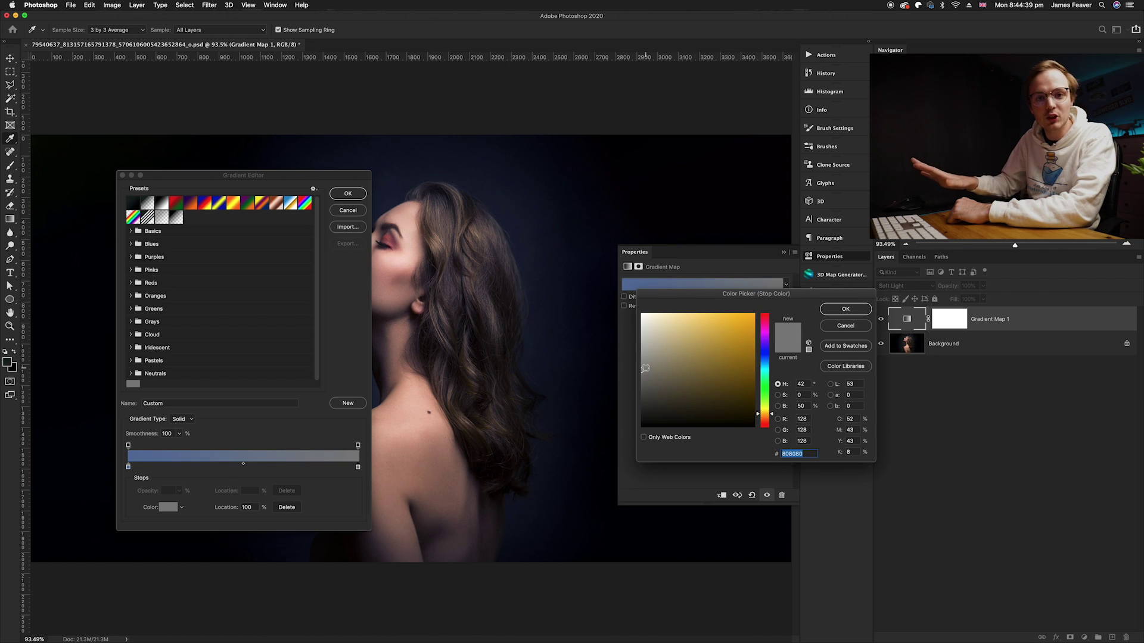
mouse_move(643, 370)
mouse_down()
mouse_move(700, 369)
mouse_move(712, 344)
mouse_up()
drag(763, 415, 765, 421)
drag(712, 344, 729, 346)
drag(334, 175, 244, 178)
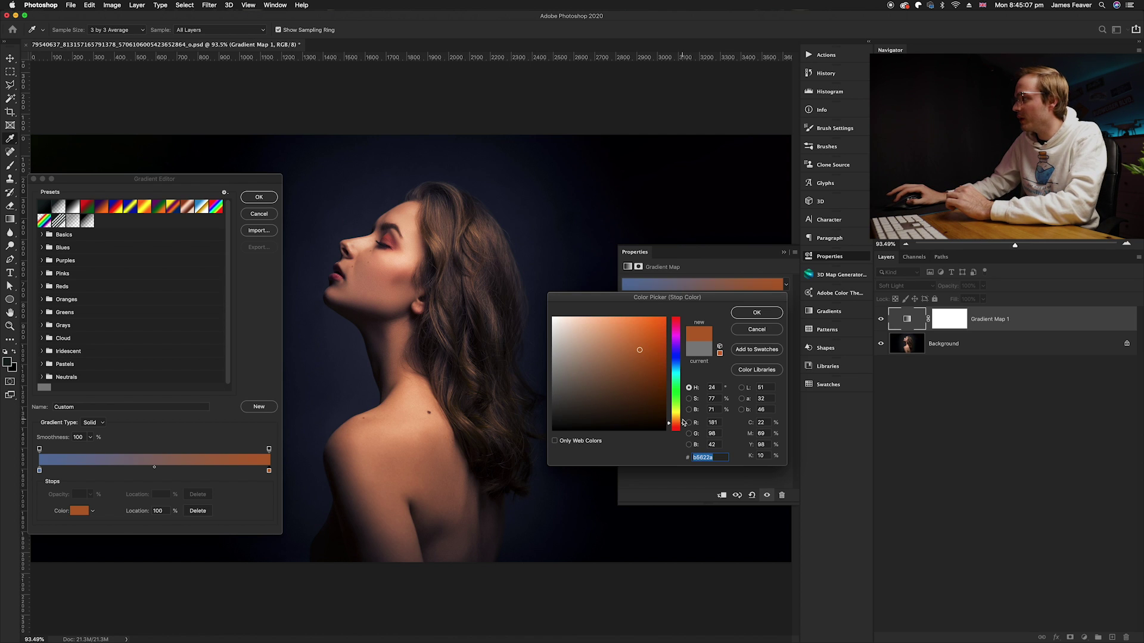
Try green at hue 113 on the 100% color stop, including a light grey and a pale green variant
drag(684, 423, 682, 397)
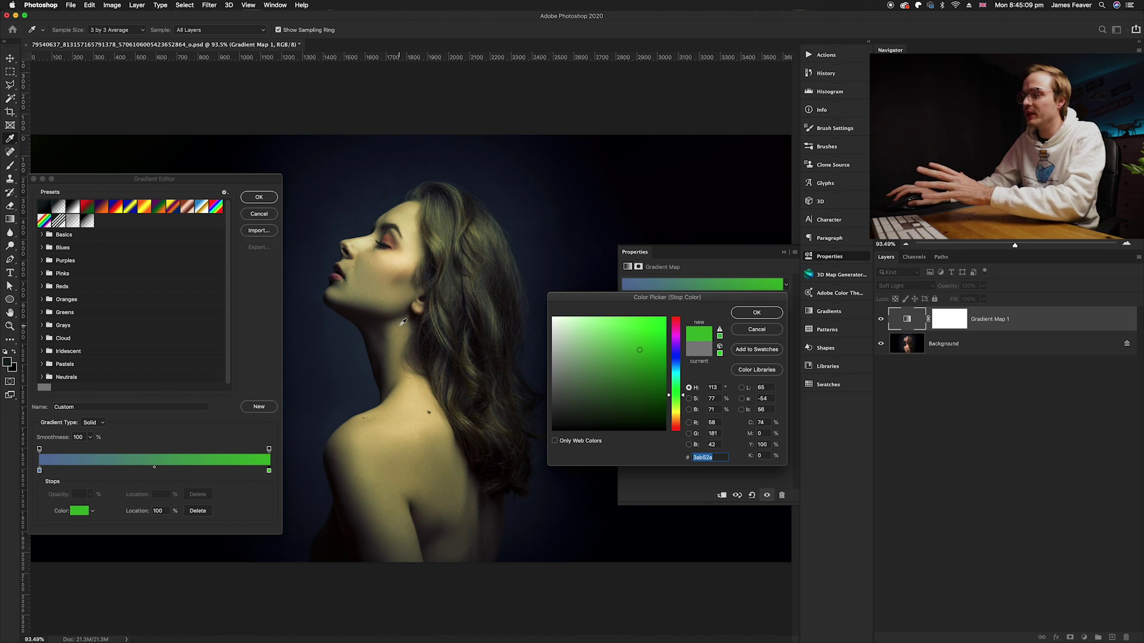
drag(639, 351, 530, 348)
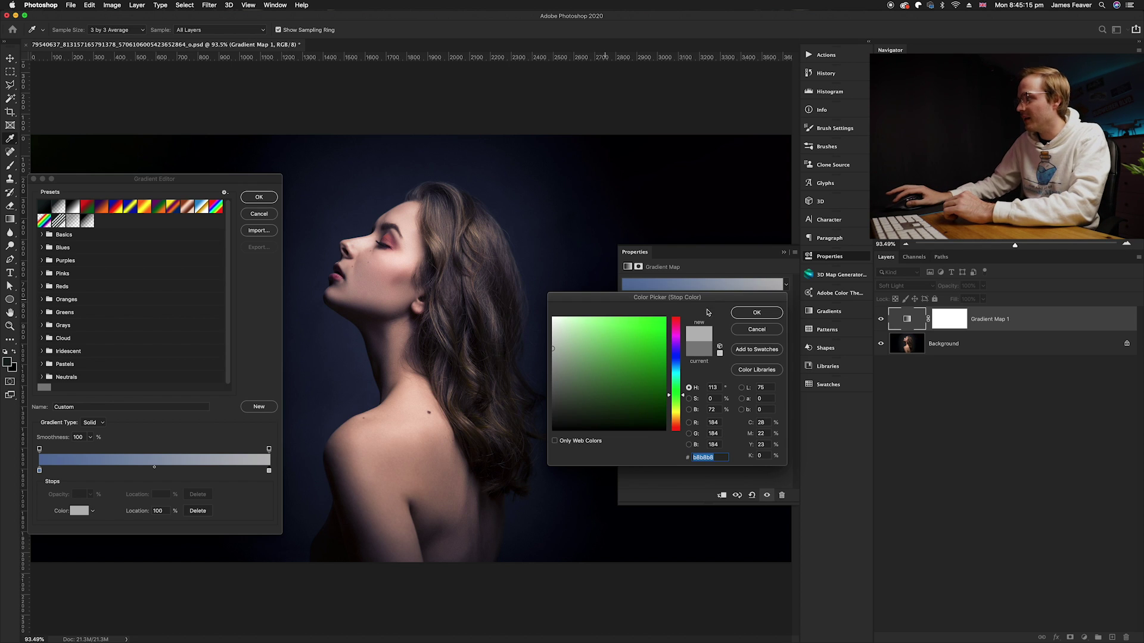
mouse_move(561, 358)
mouse_down()
mouse_move(560, 403)
mouse_move(566, 328)
mouse_move(647, 332)
mouse_move(565, 332)
mouse_up()
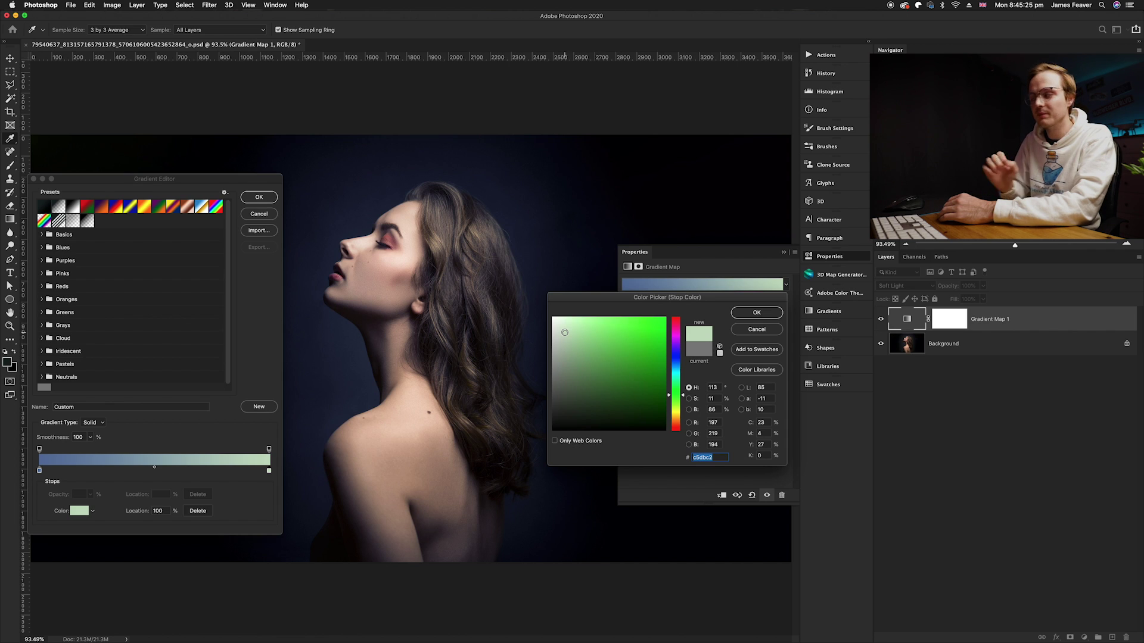
Set the 100% color stop to muted orange with hue 24, saturation 58 and brightness 70, and accept the color and gradient
drag(680, 407, 679, 421)
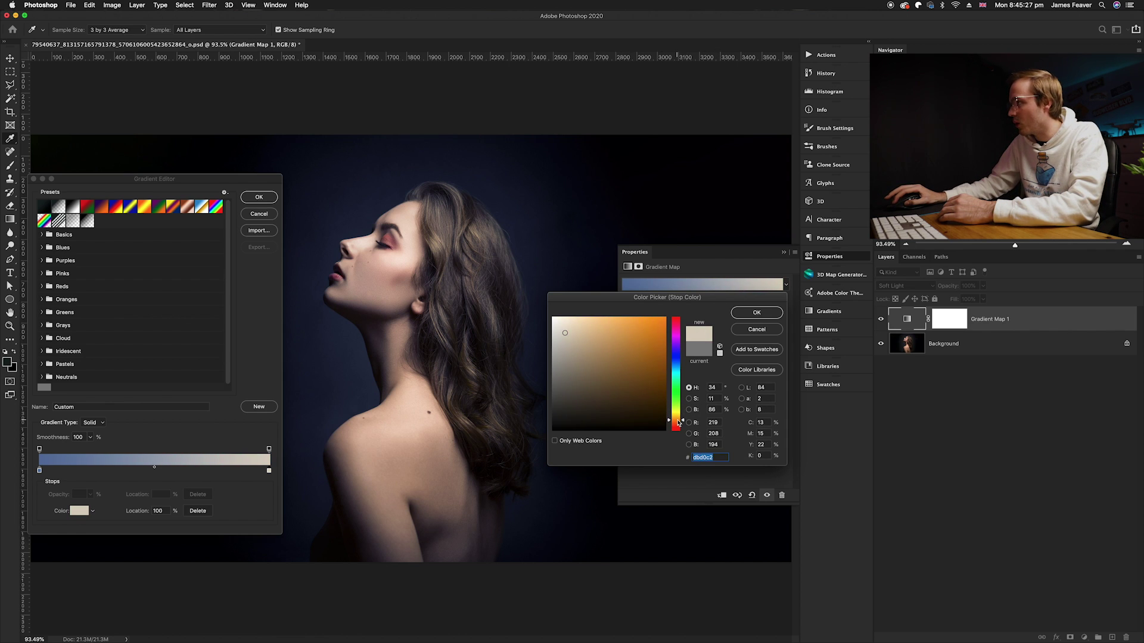
drag(584, 343, 637, 337)
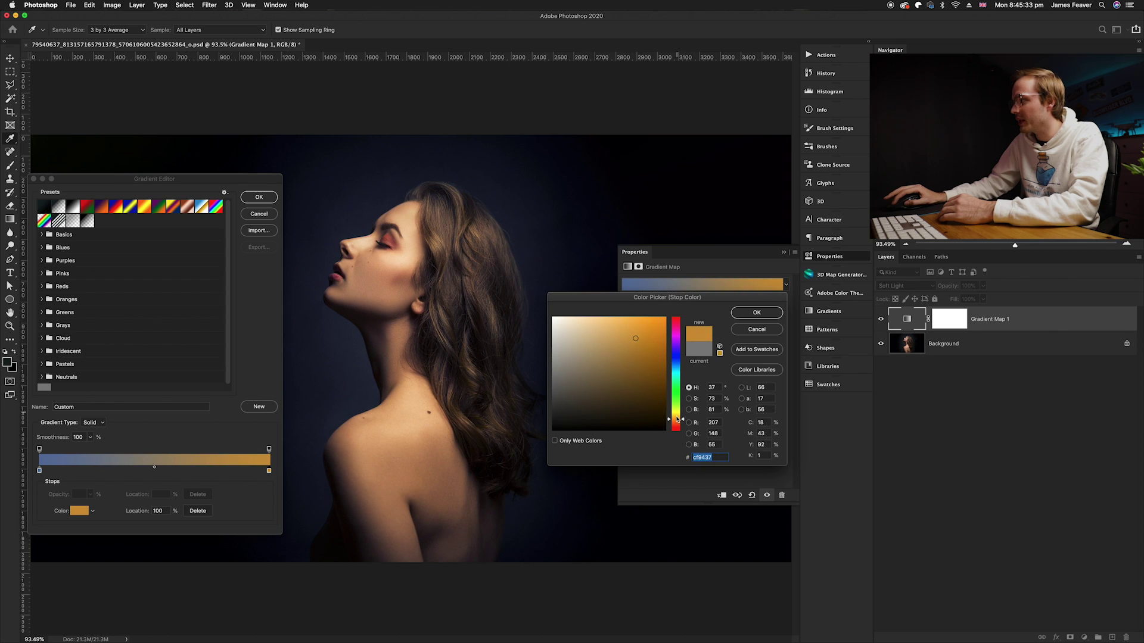
drag(677, 422, 679, 426)
drag(635, 338, 618, 352)
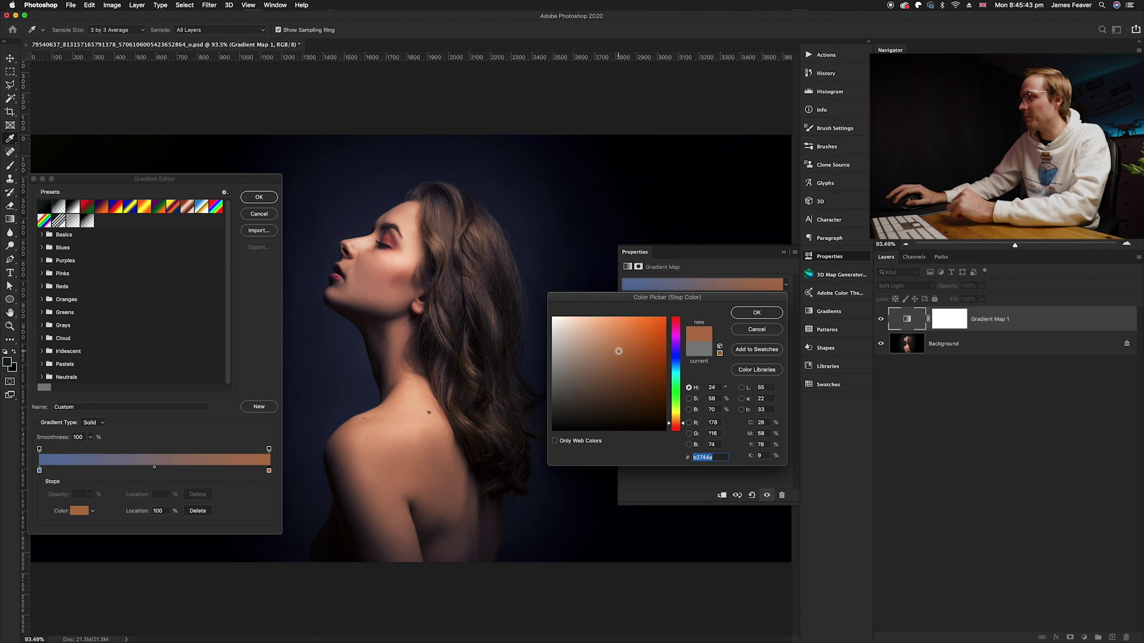
click(743, 318)
click(263, 199)
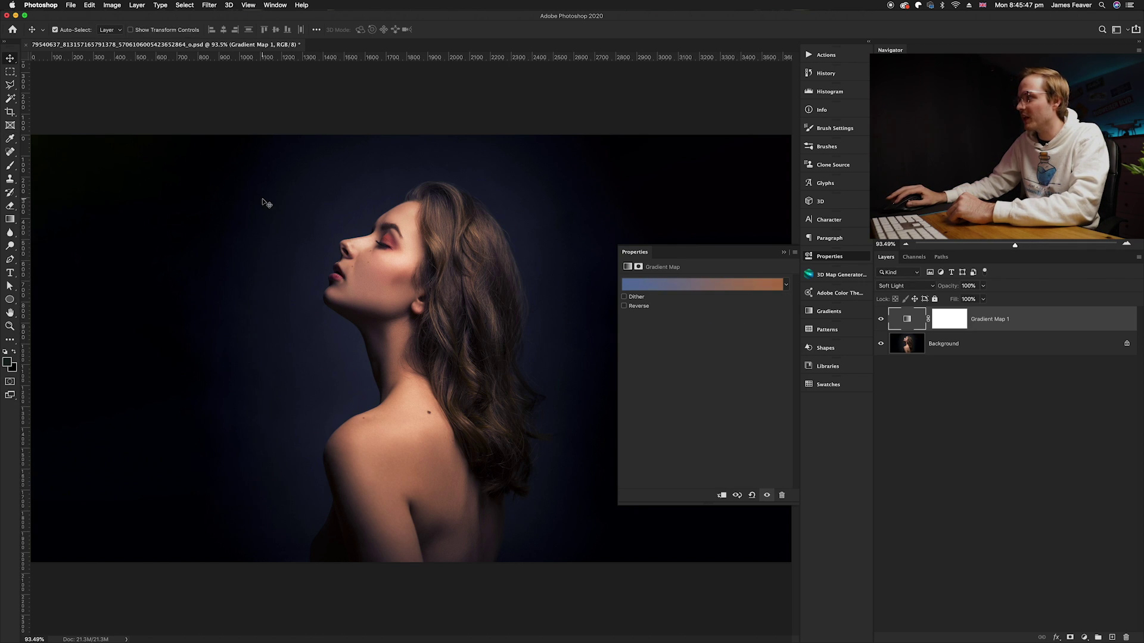
Collapse the gradient map's properties and toggle the layer's visibility to compare the portrait before and after grading
click(839, 260)
click(880, 320)
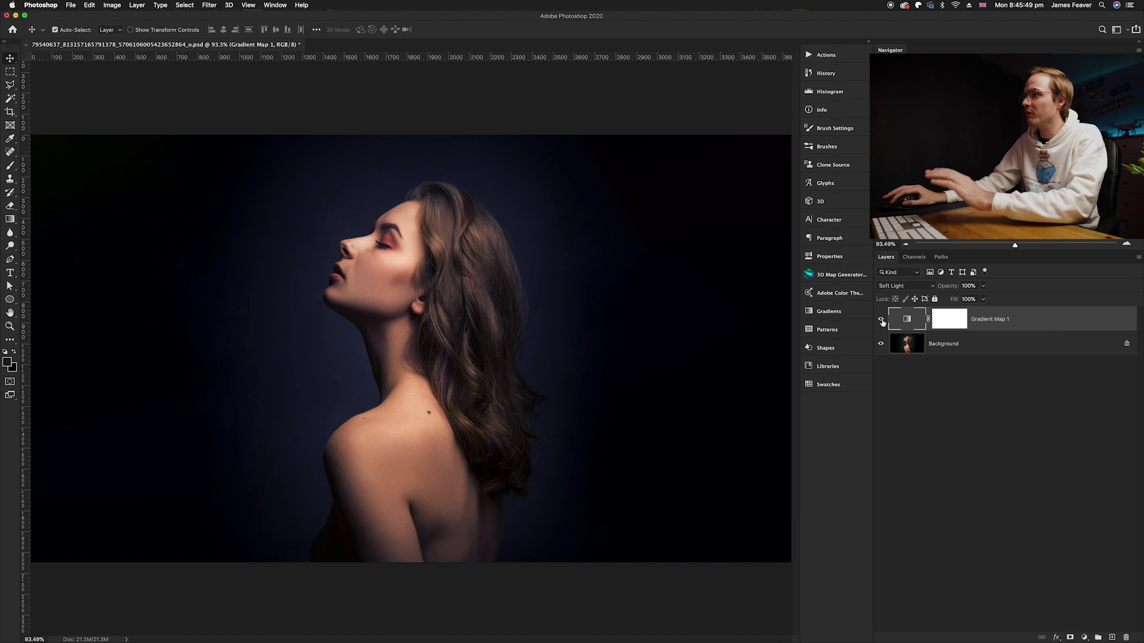
click(881, 320)
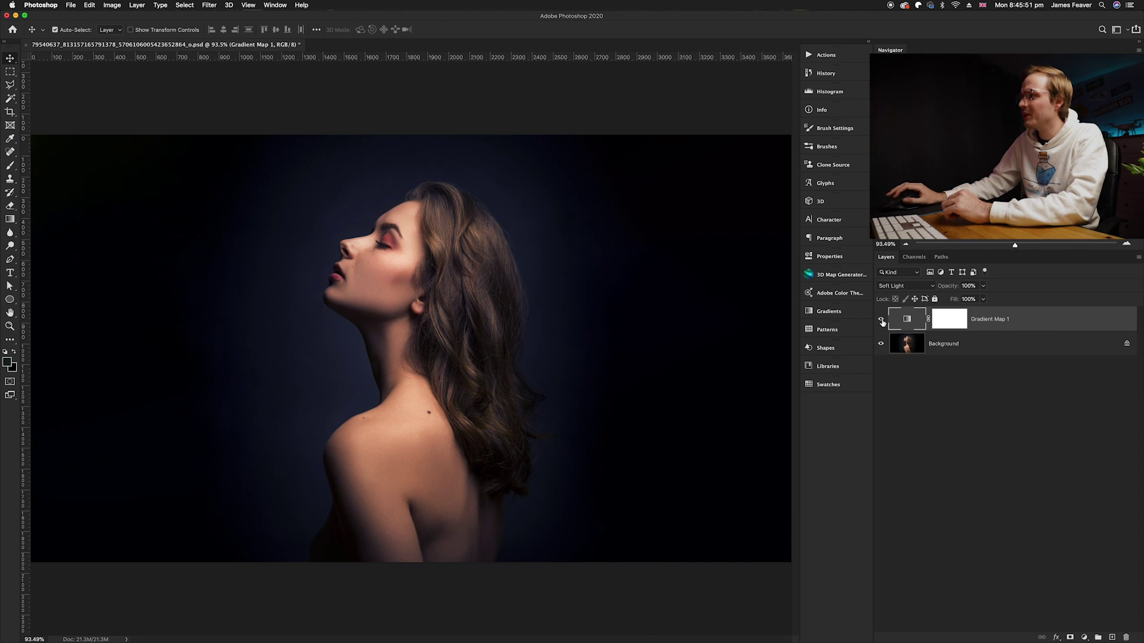